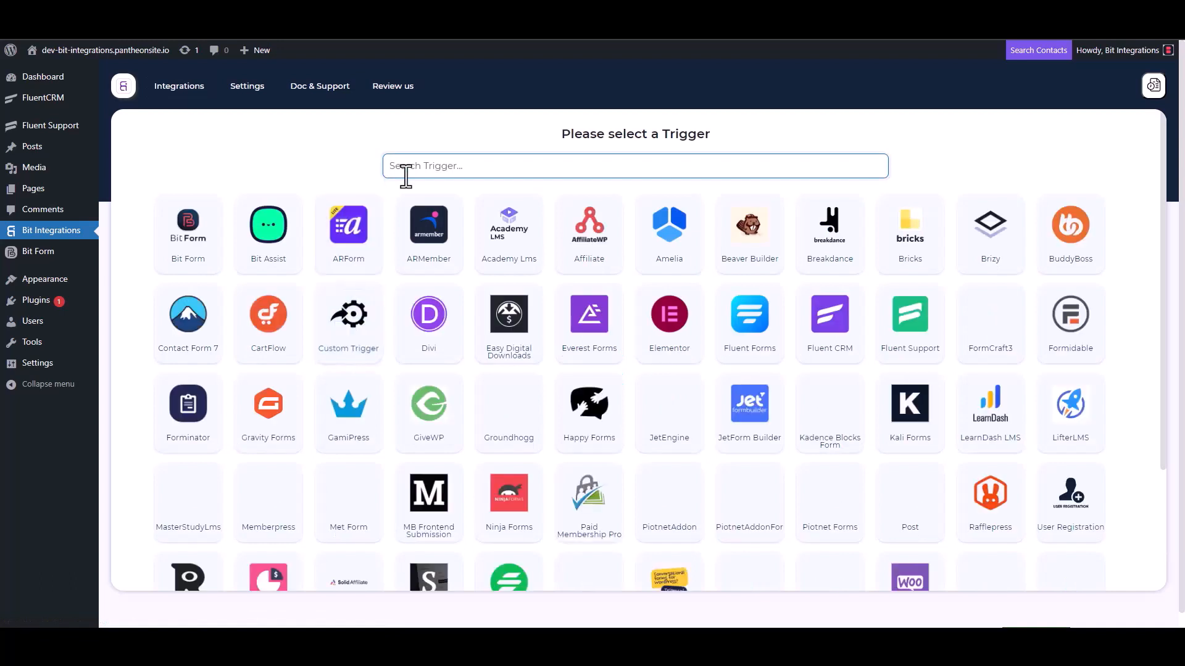
Step: Choose Fluent Support as the trigger, copy its webhook URL and start fetching the response
click(912, 339)
click(842, 298)
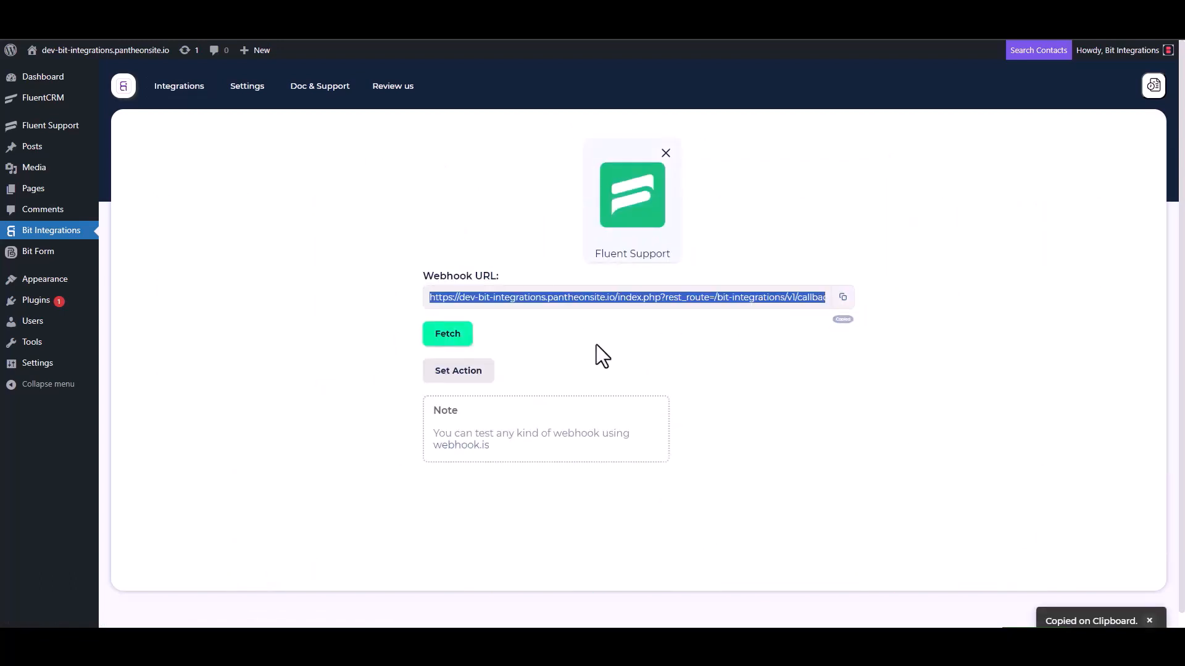
click(448, 341)
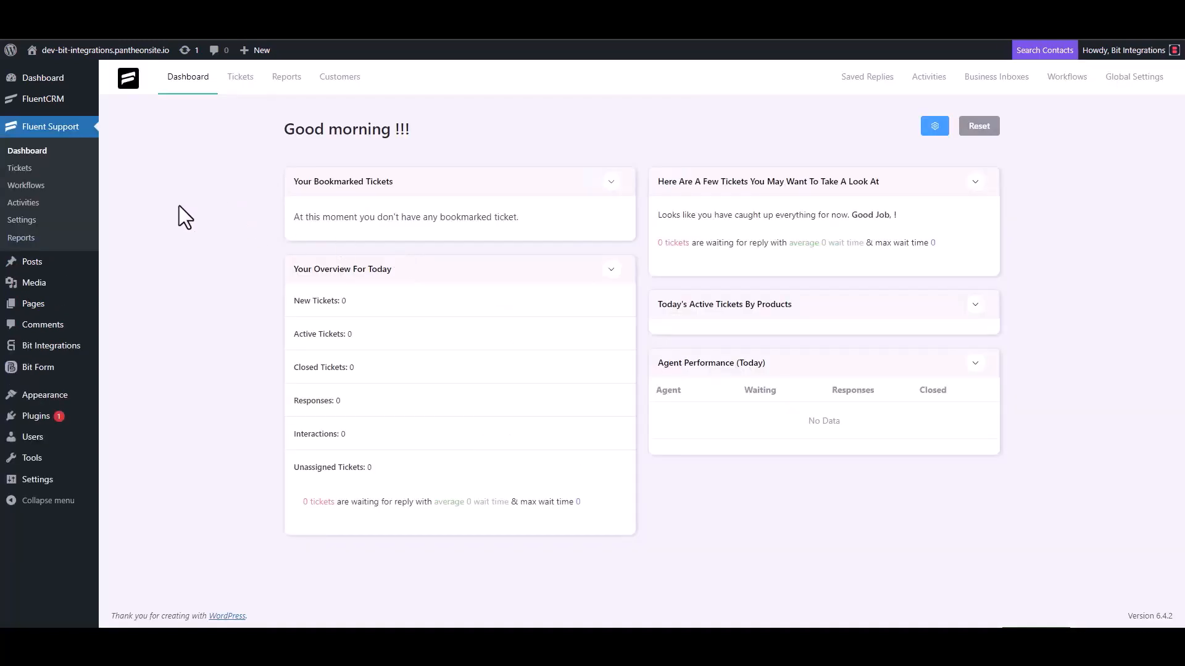
Step: In Fluent Support, create a new workflow named Bit Integrations with the Automatic type
click(43, 186)
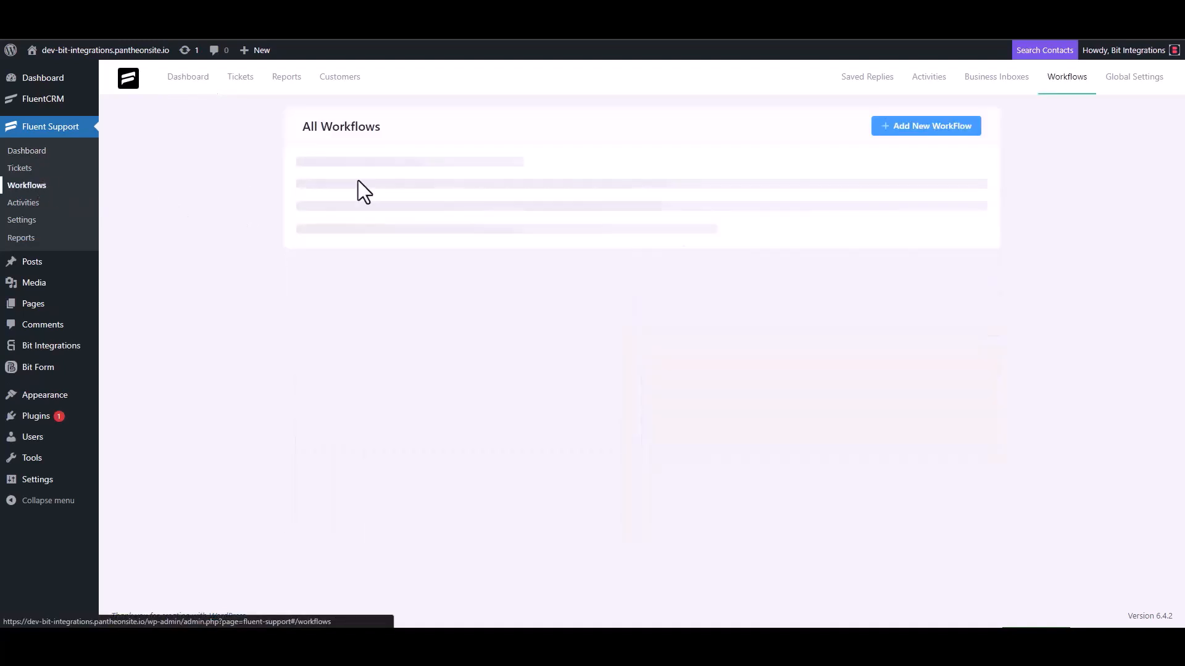
click(911, 137)
click(358, 146)
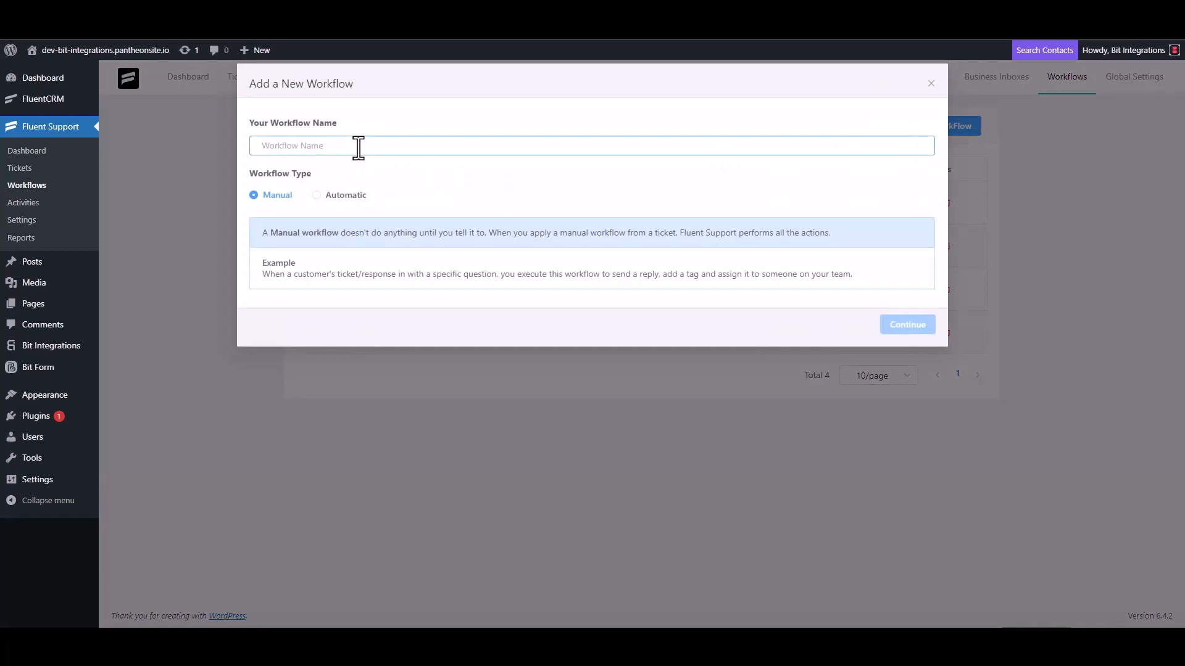
text(Bit)
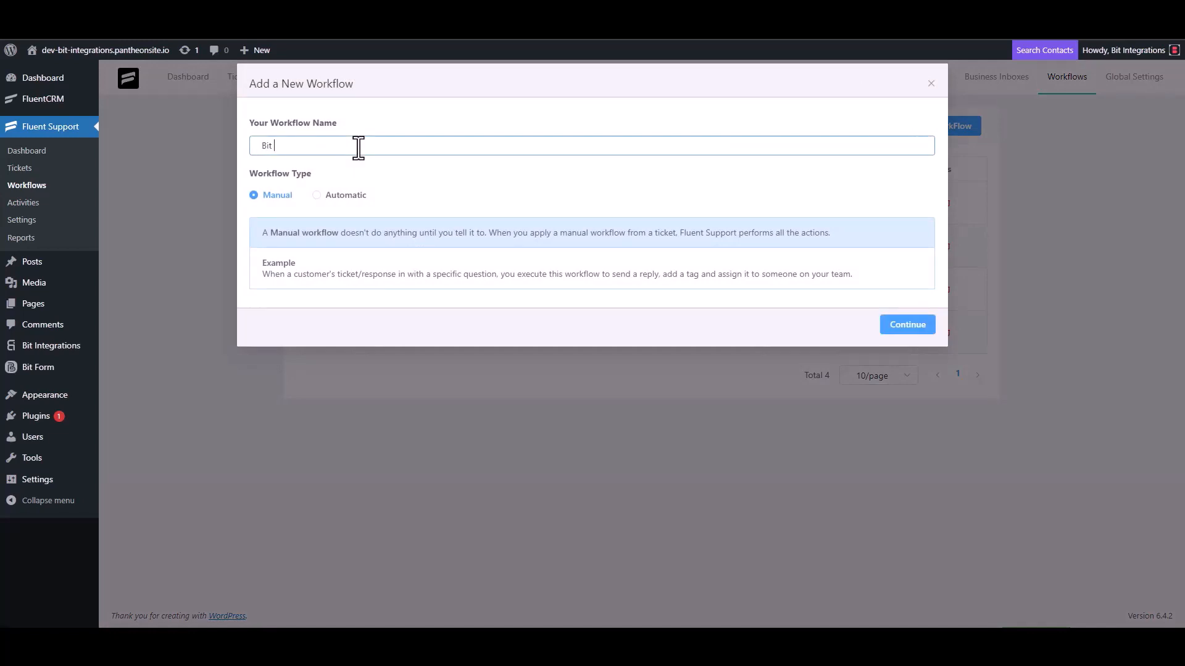
text( Integrations)
click(327, 196)
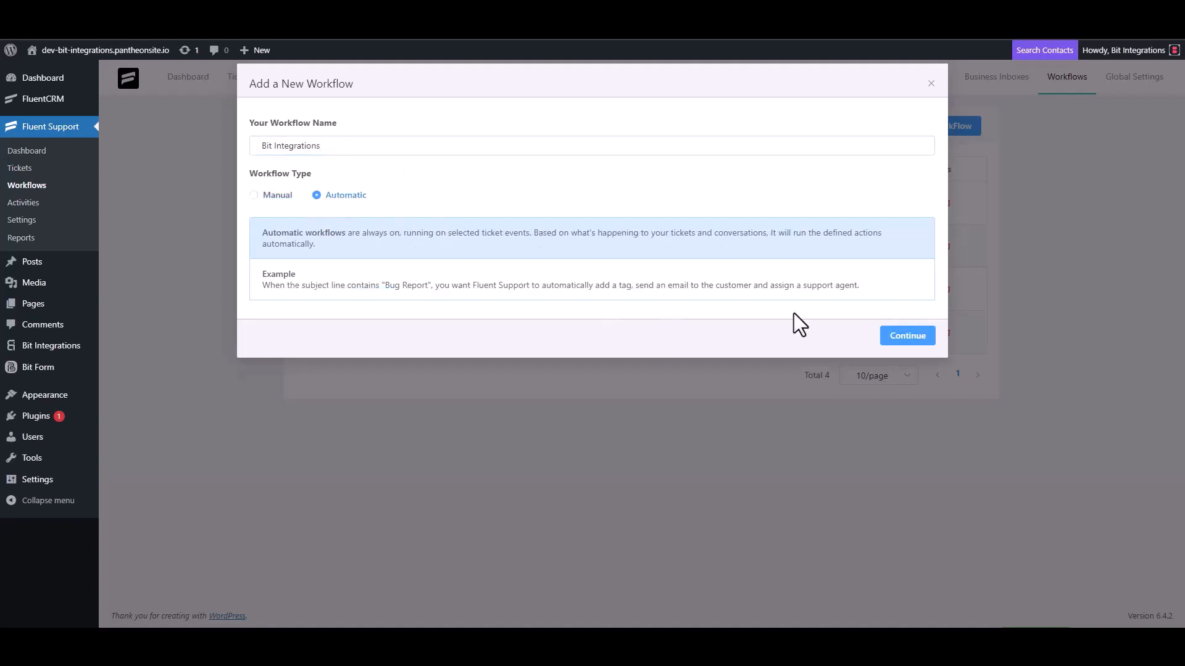
click(905, 336)
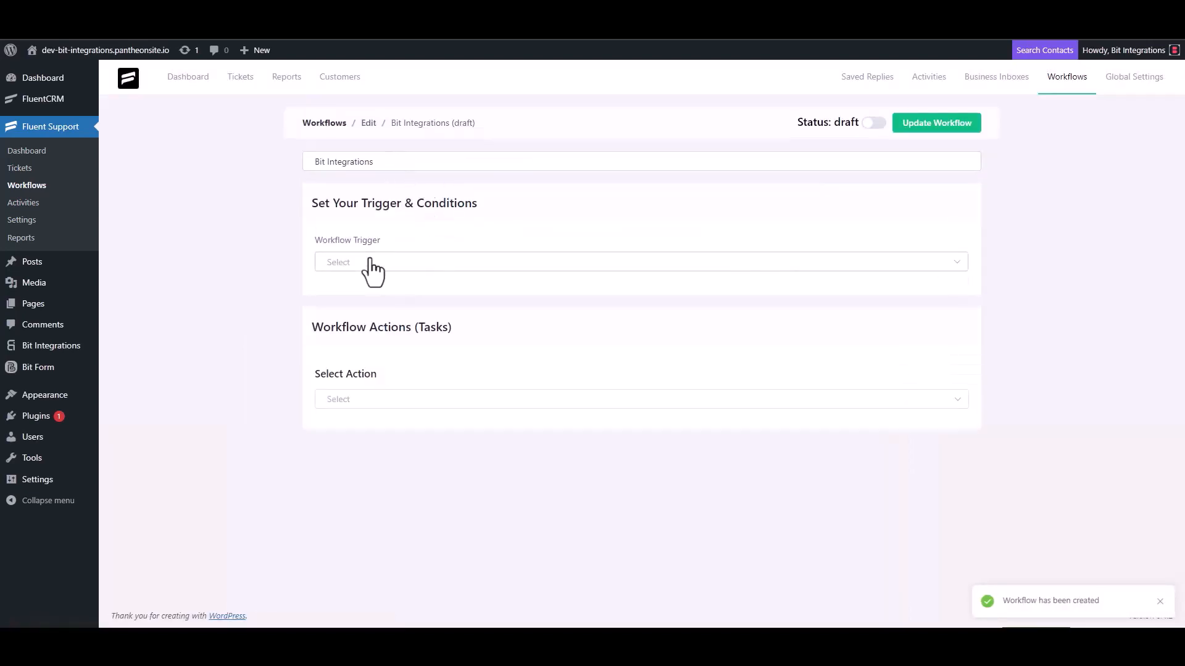
Step: Set the workflow trigger to On Ticket Creation and add a Trigger Outgoing Webhook action
click(369, 262)
click(364, 295)
scroll(207, 226, down, 1)
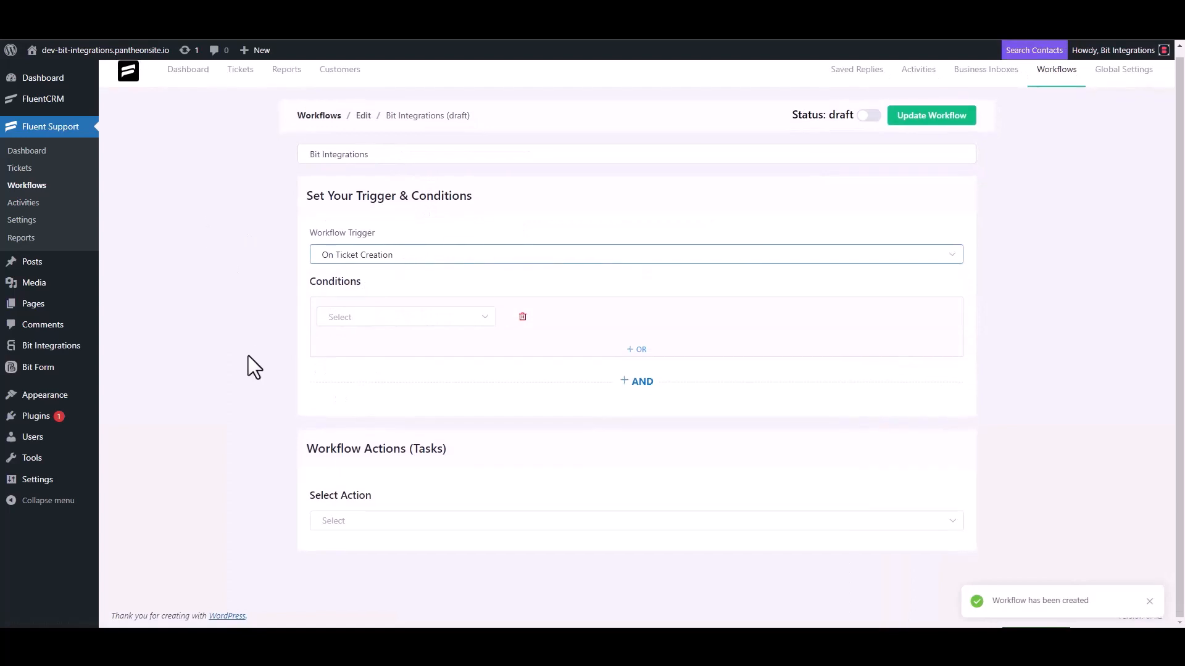
click(345, 520)
scroll(365, 431, down, 4)
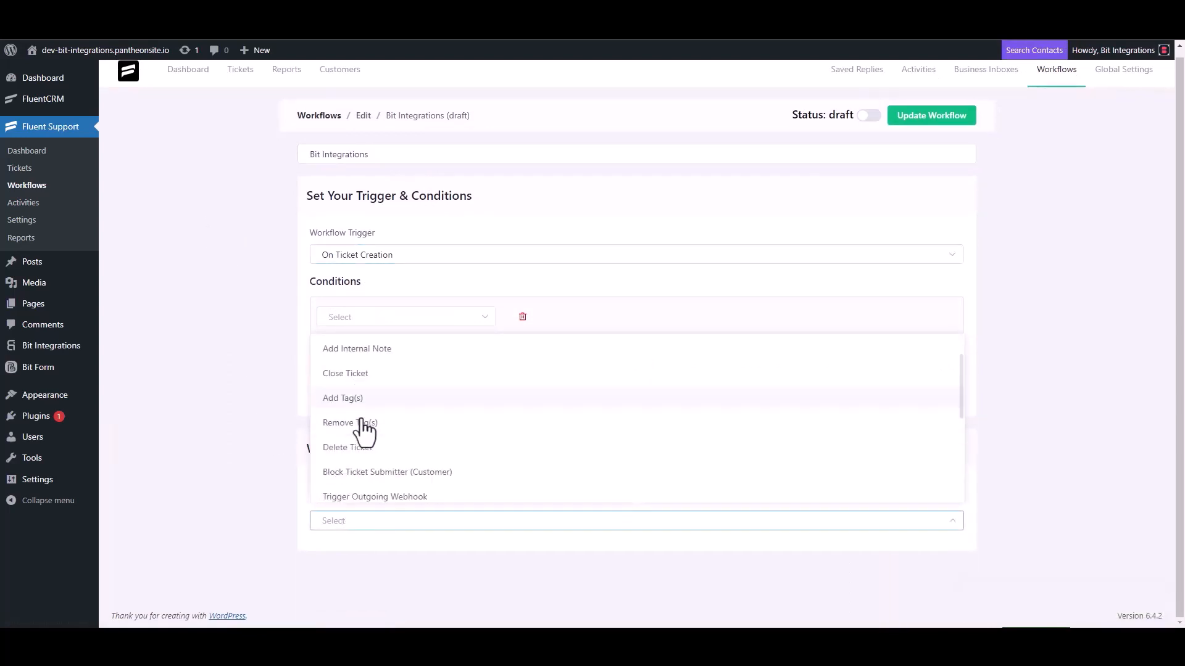
click(406, 352)
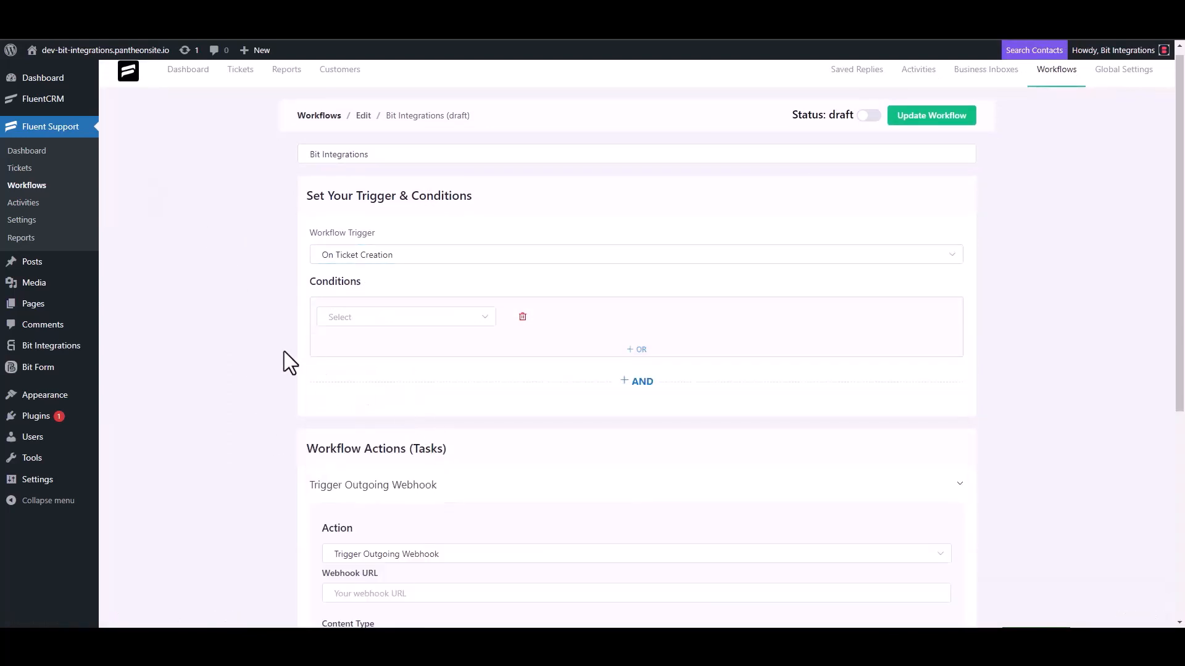
Step: Paste the copied webhook URL into the Webhook URL field of the Trigger Outgoing Webhook action
scroll(287, 355, down, 4)
click(401, 352)
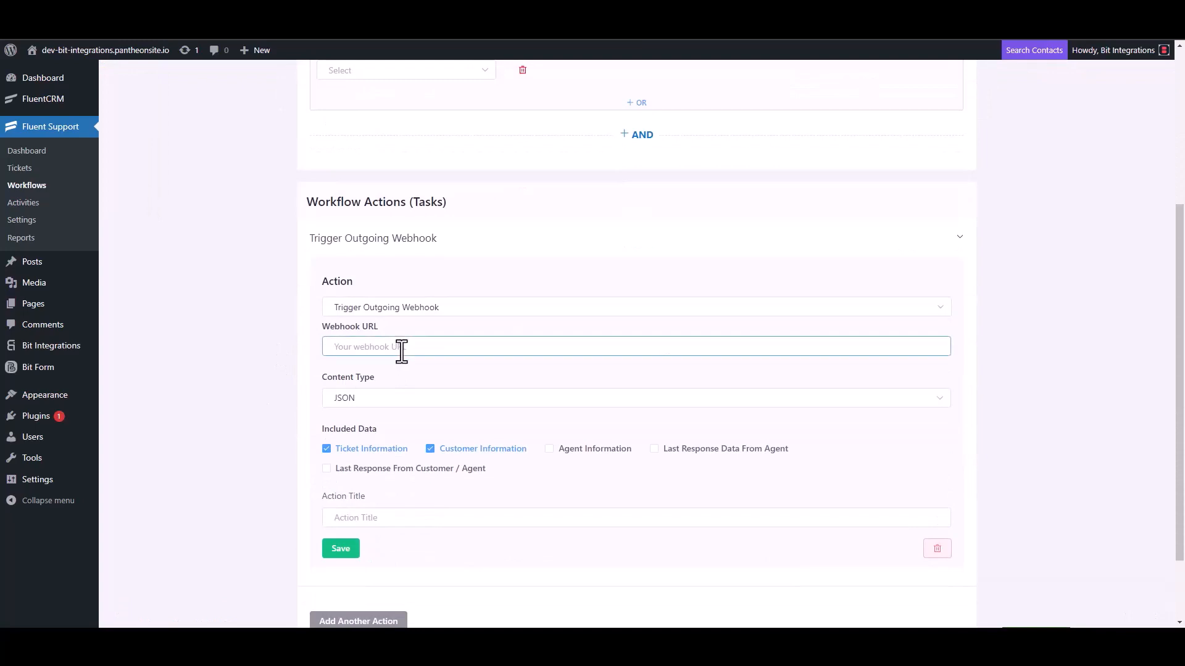
key(ctrl+v)
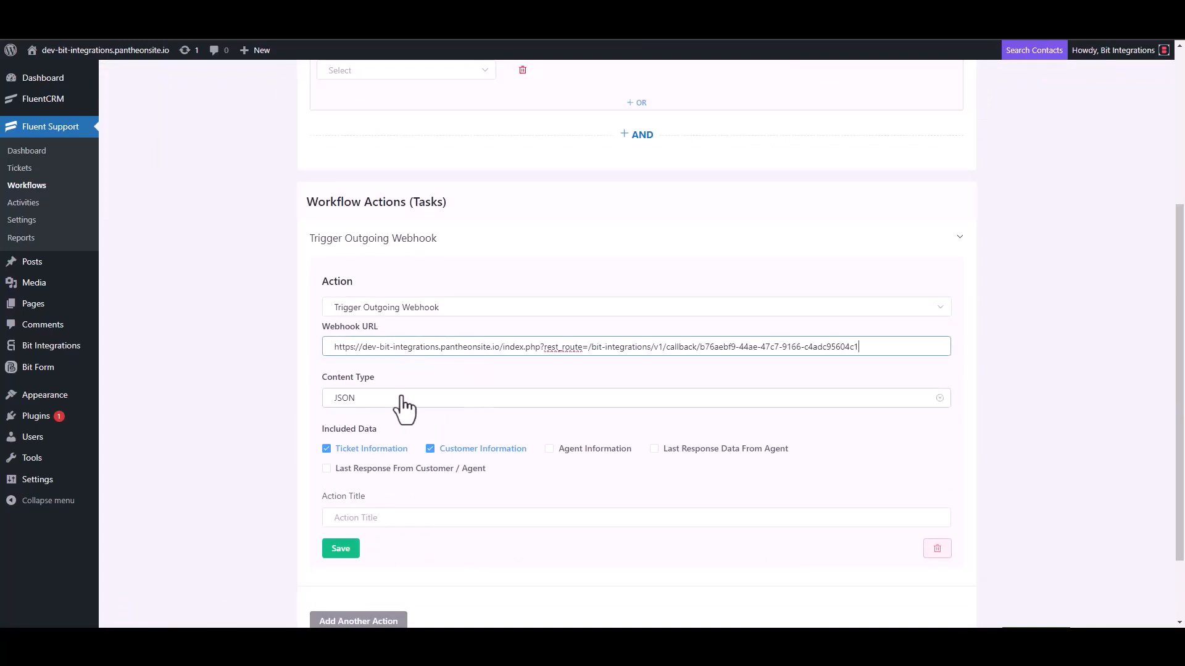
Step: Title the webhook action Bit Integrations, save it and switch the workflow status to published
scroll(404, 412, down, 2)
click(370, 430)
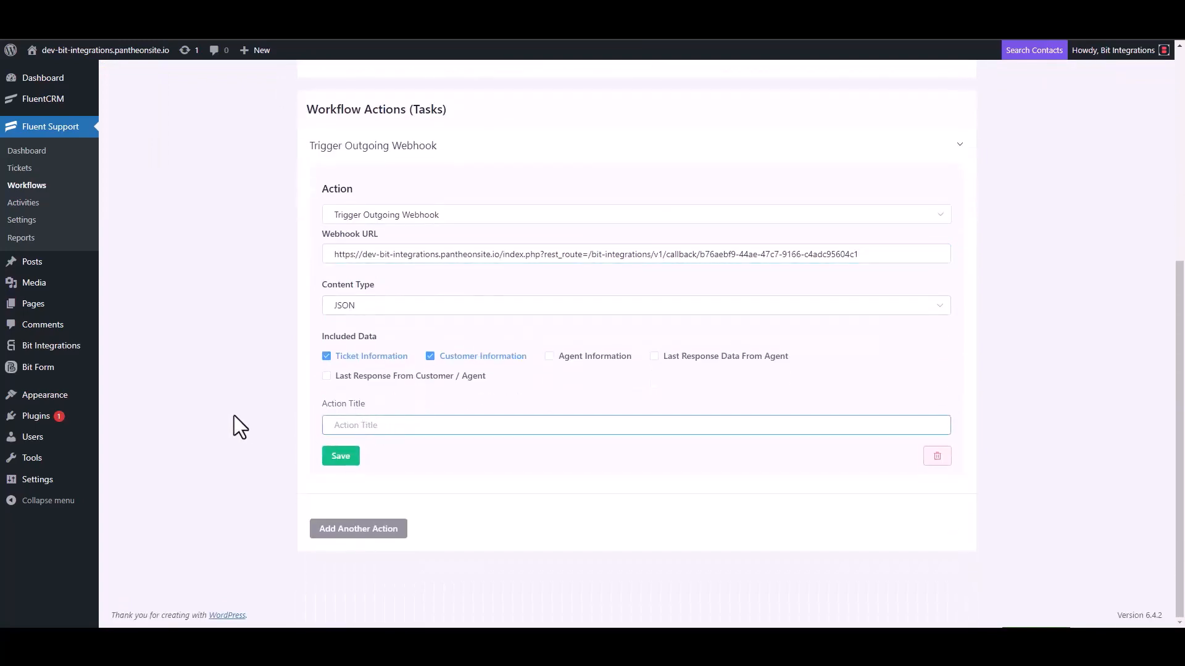
text(Bit Integrations)
click(337, 457)
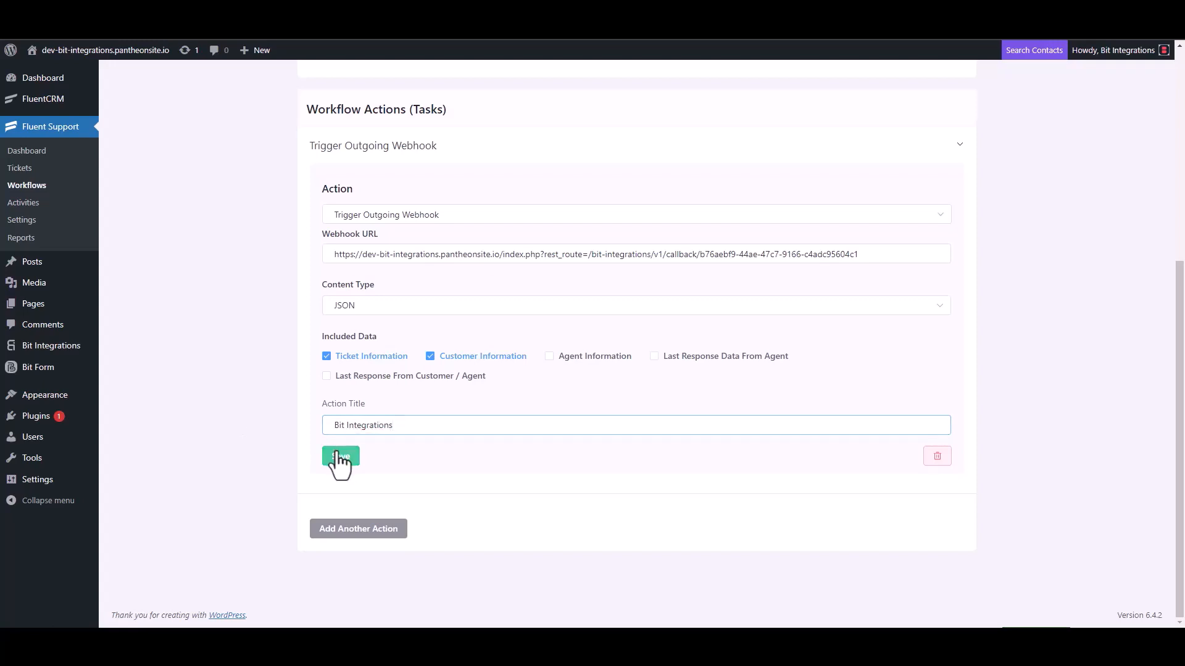
click(868, 113)
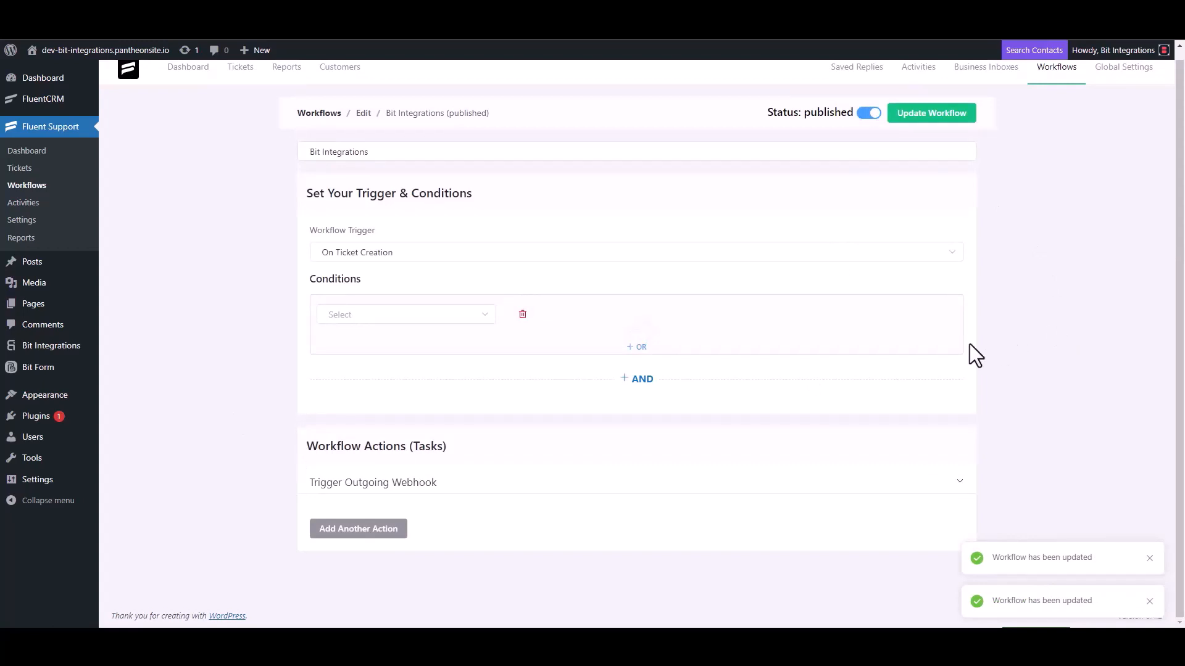
Step: Start a new ticket in Fluent Support and search for an existing contact by e-mail address
click(30, 173)
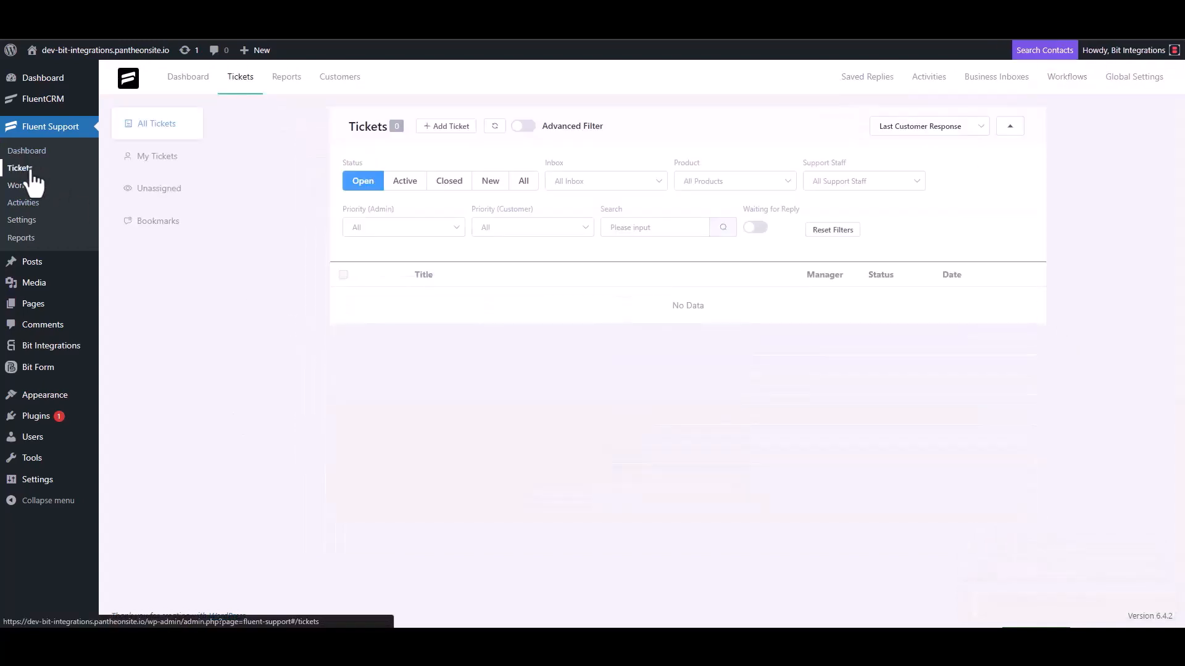
click(445, 128)
click(485, 159)
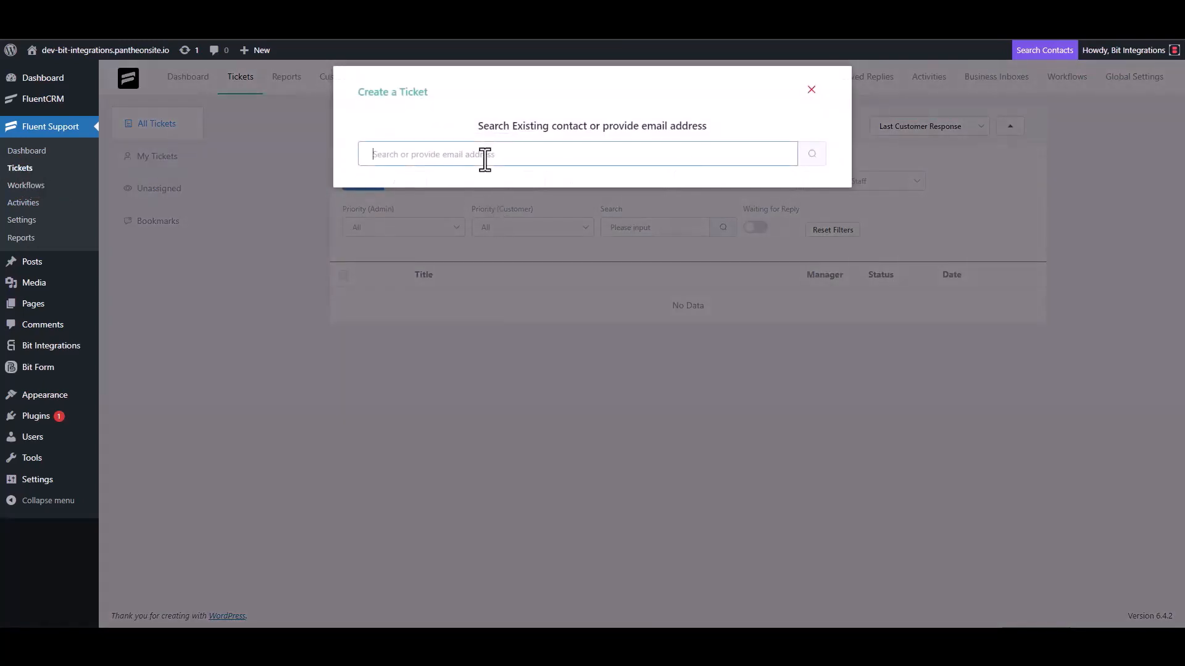
text(test@gmail.com)
click(810, 157)
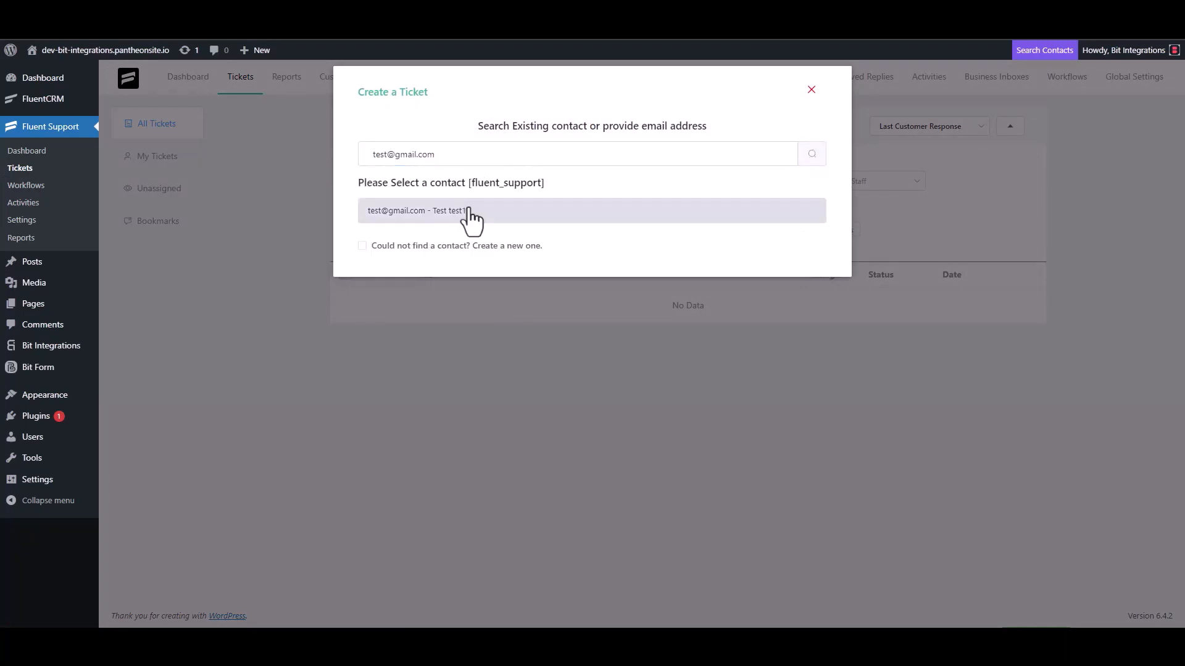
Step: Create a new contact for the ticket with the contact's first name and e-mail, and continue to the ticket details
click(410, 245)
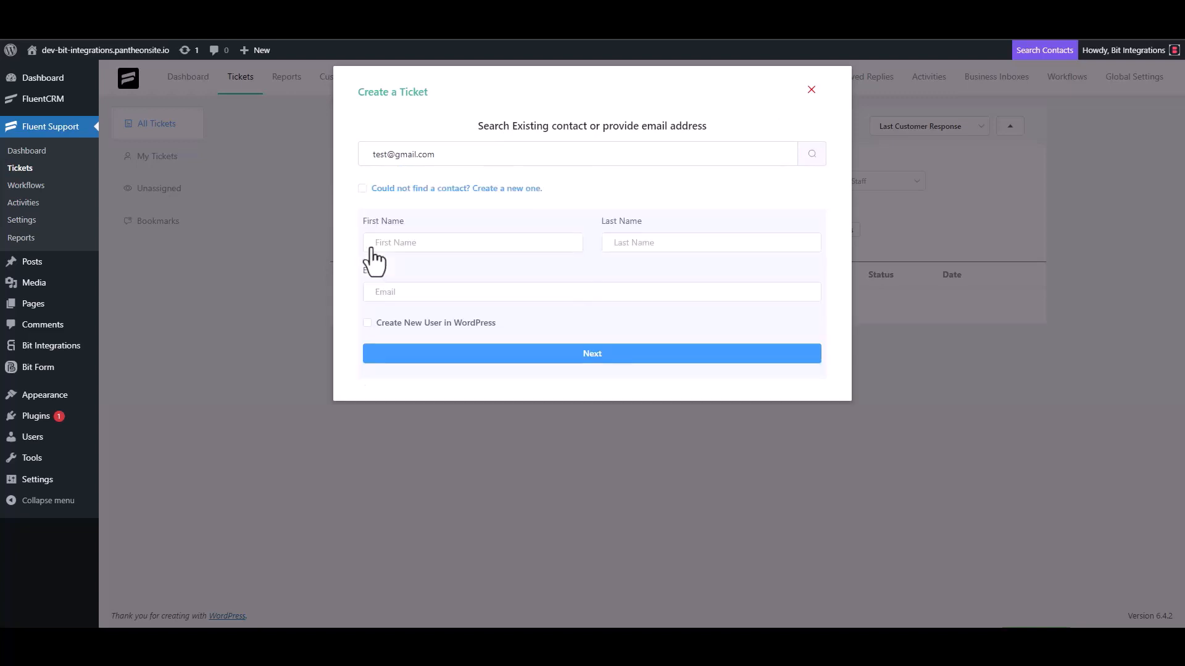
click(412, 246)
text(test)
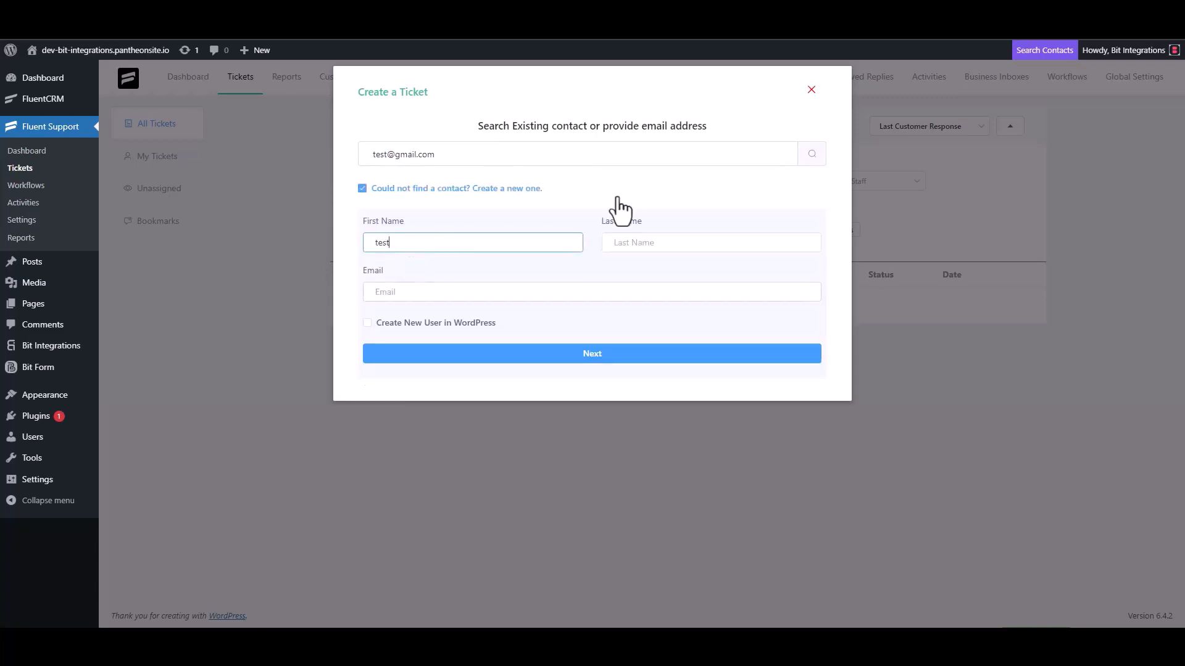
text(3)
click(422, 294)
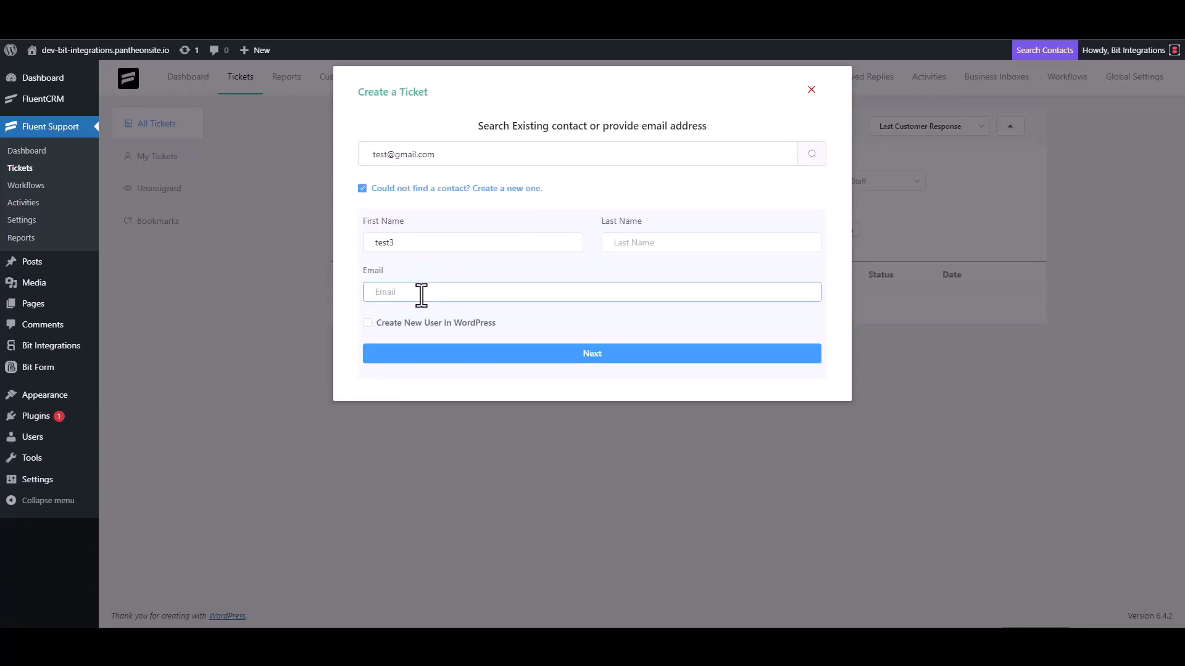
text(test3@gmail.com)
click(605, 354)
Step: Enter test as both the subject and the ticket details, and create the ticket
click(430, 222)
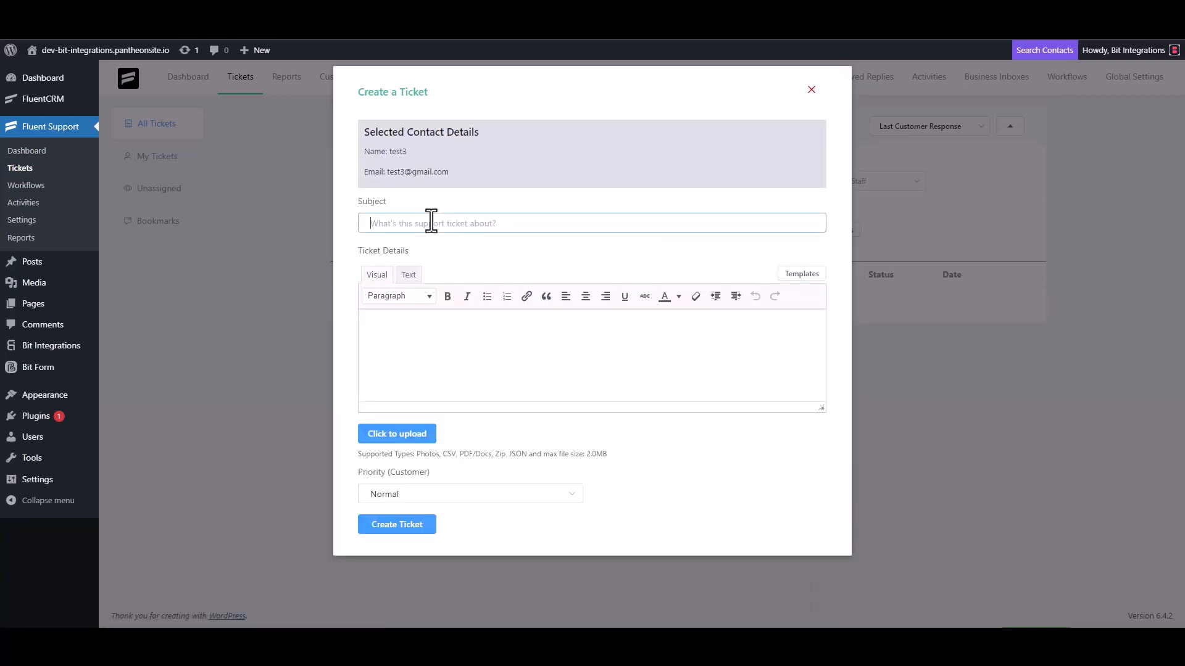
text(test)
click(418, 331)
text(test)
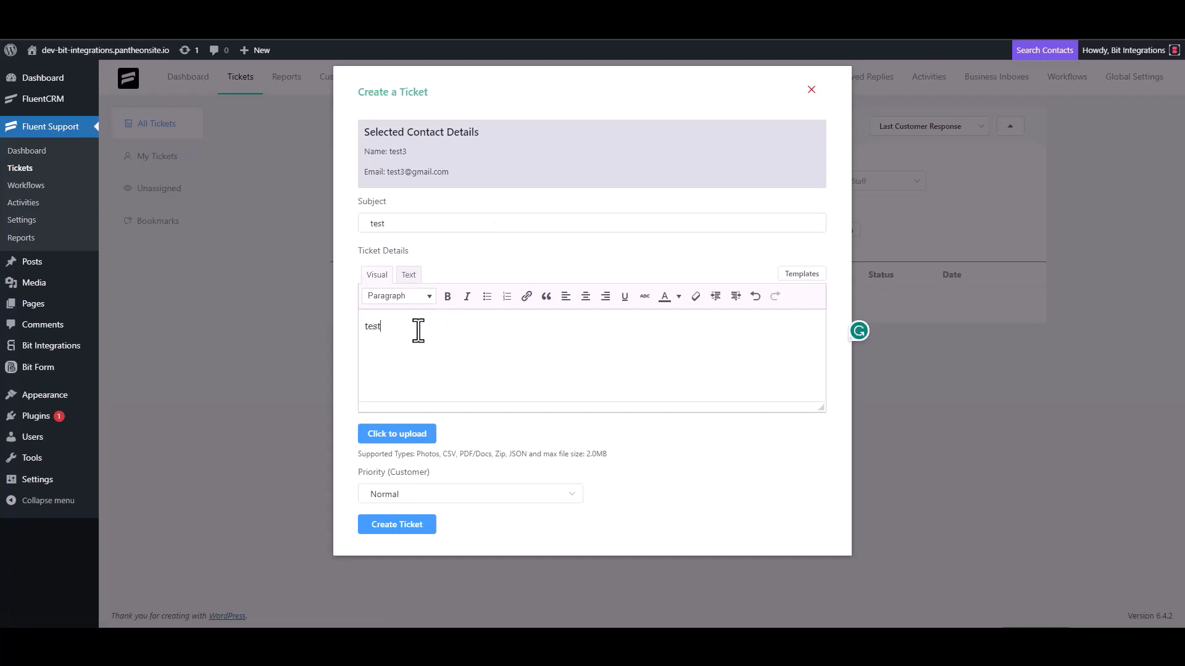
click(401, 523)
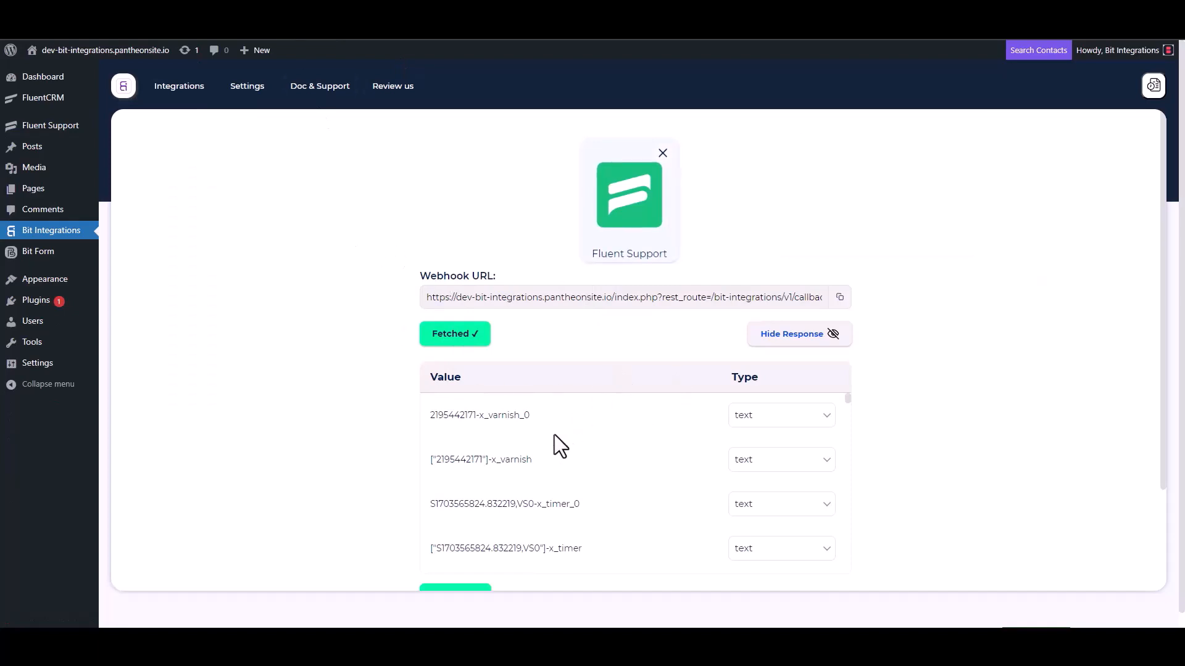
Step: Back in Bit Integrations, review the fetched webhook response, proceed to set the action and choose EmailOctopus
scroll(531, 456, down, 3)
scroll(385, 475, down, 3)
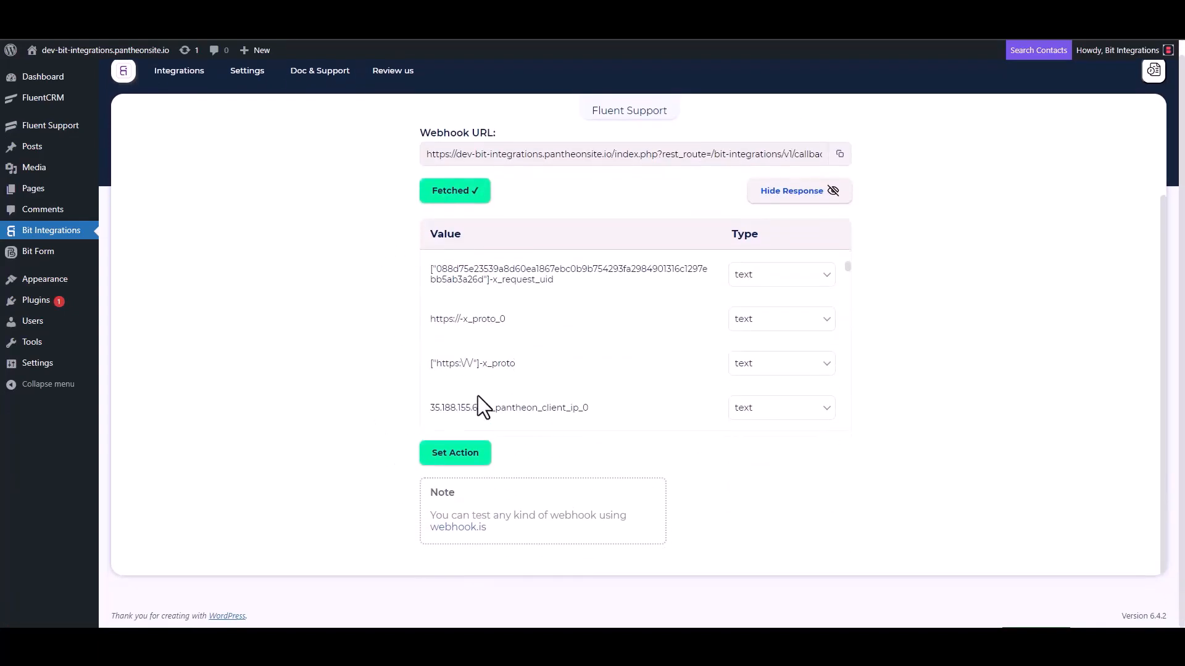
scroll(512, 364, down, 5)
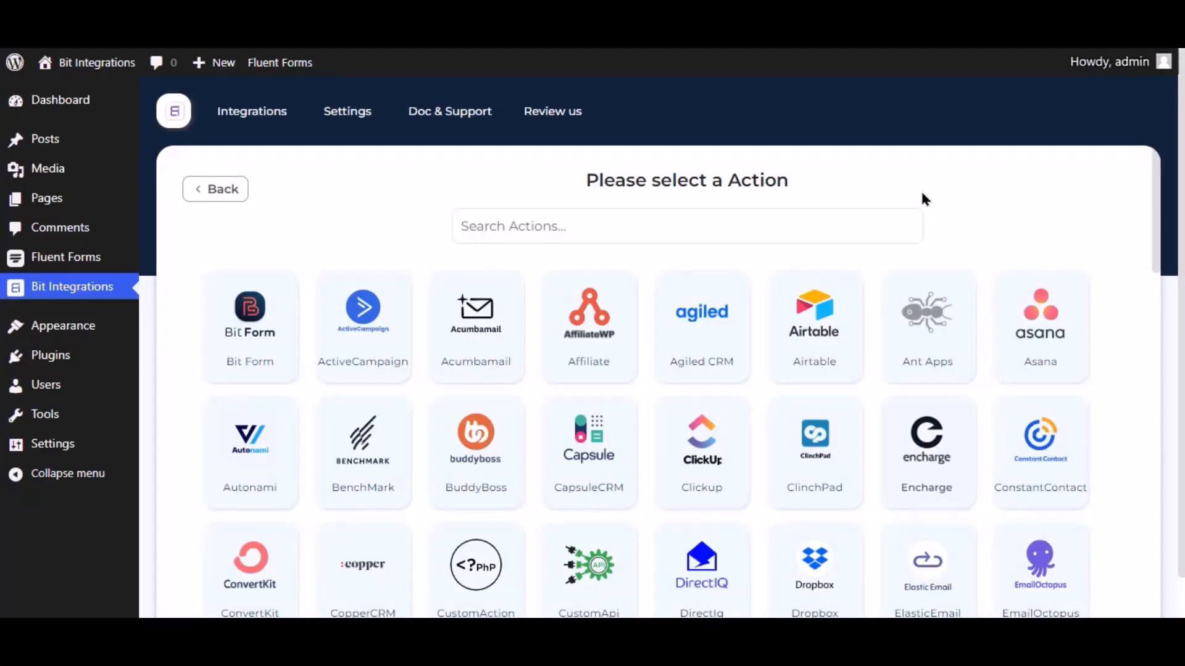
click(703, 227)
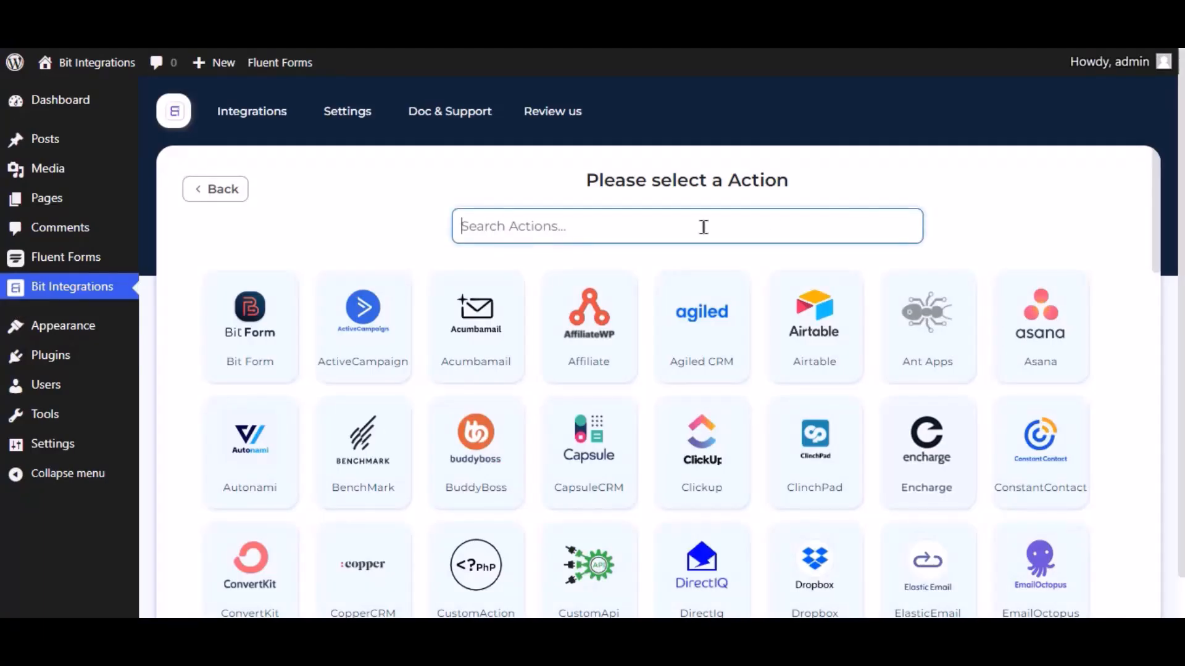
text(email)
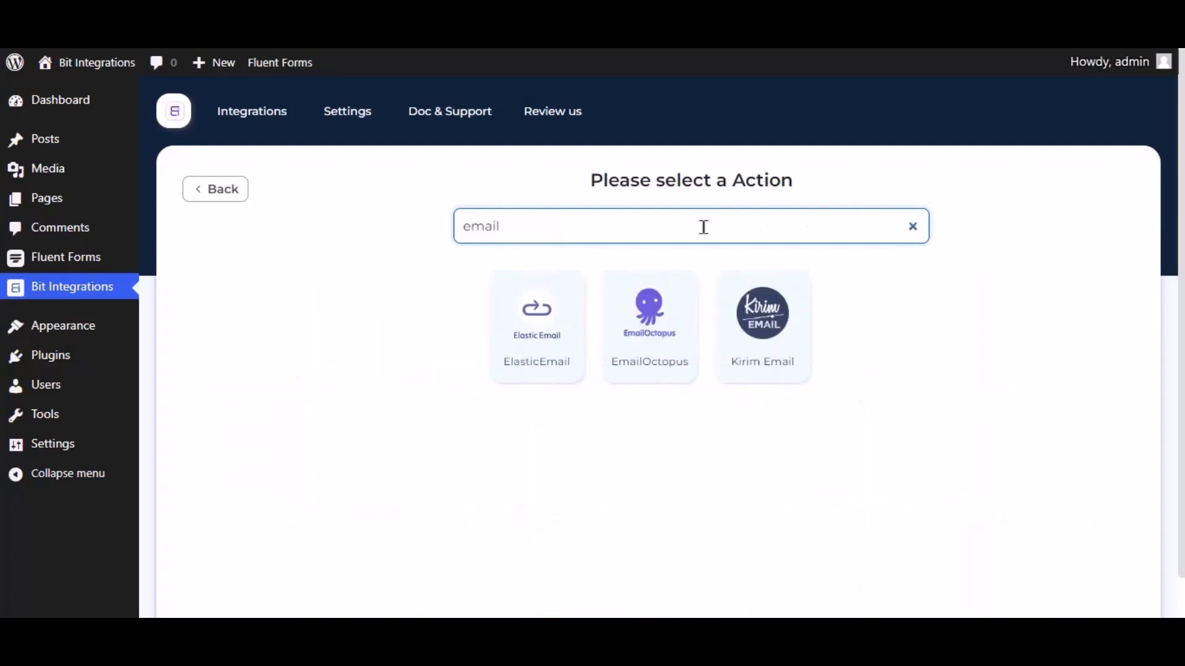
key(BackSpace)
text(oc)
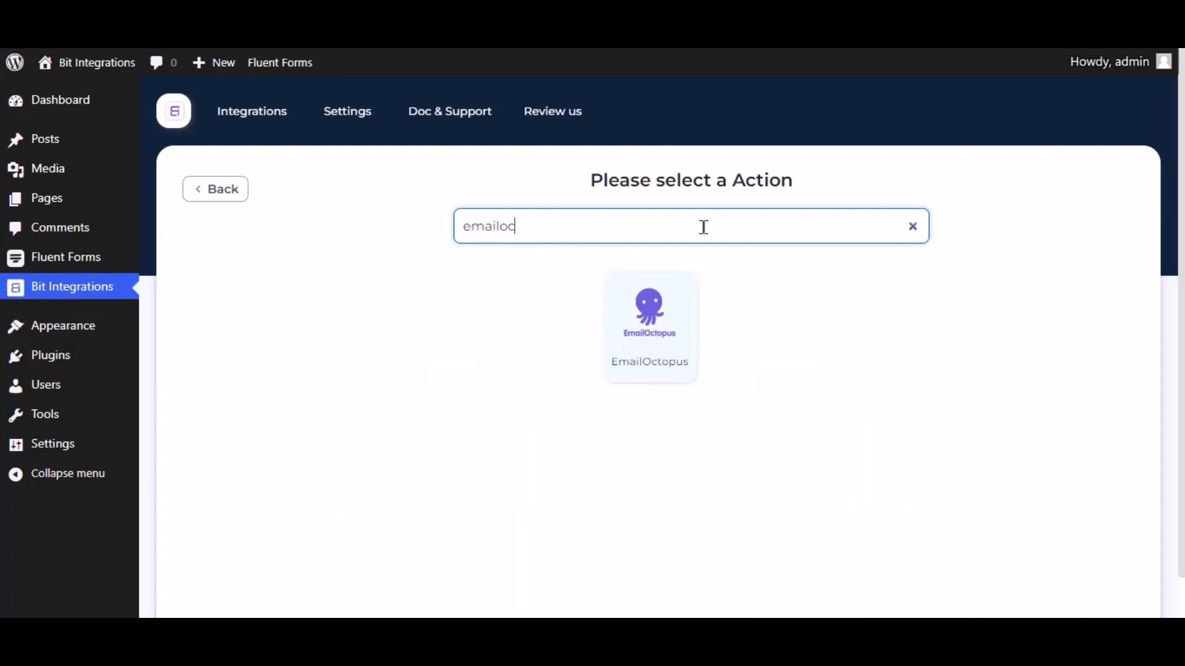
click(640, 340)
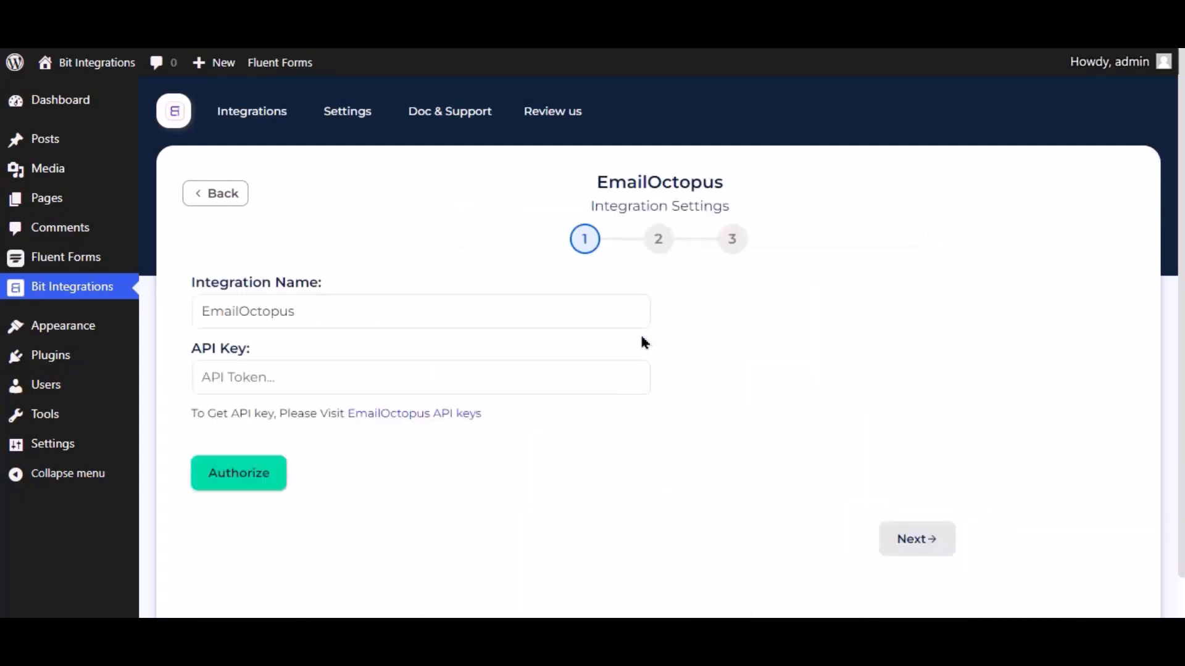
click(317, 315)
key(ctrl+a)
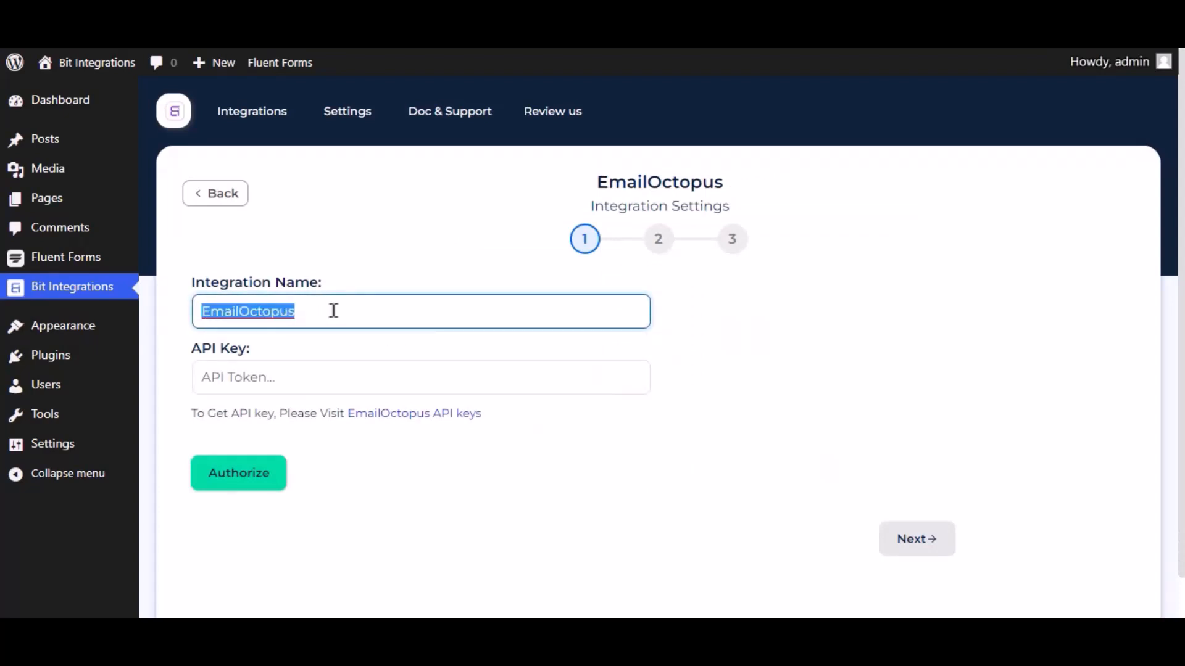
click(281, 376)
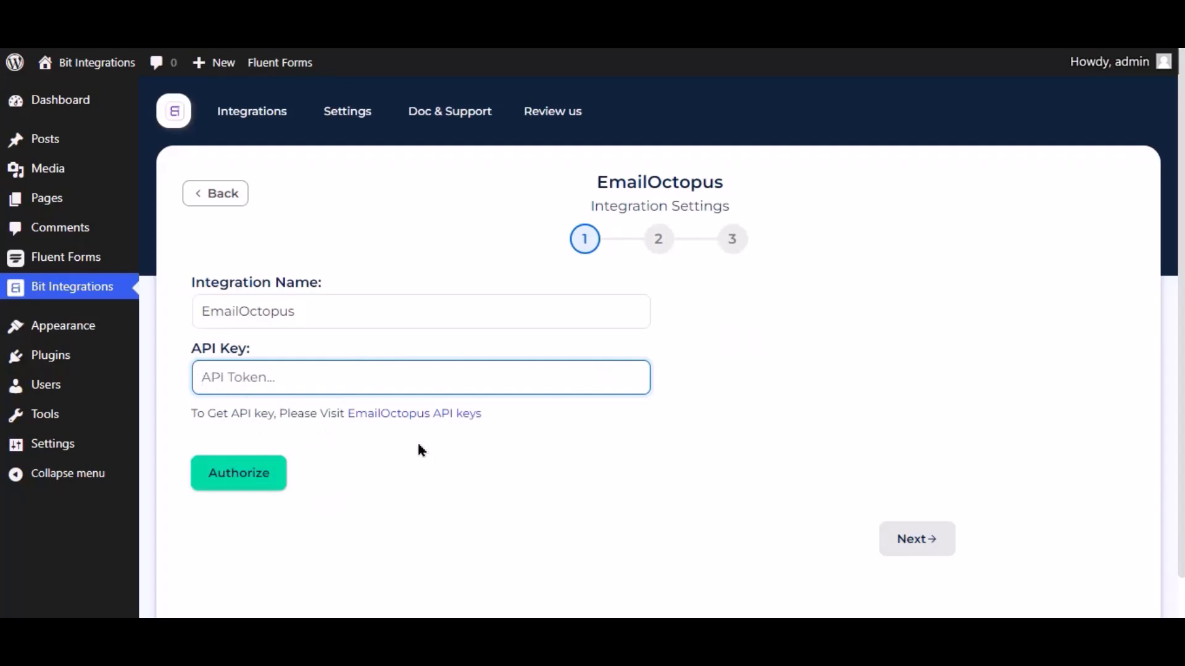
Step: Open the EmailOctopus API keys page, create a key named bit integrations and copy the generated API key
click(440, 415)
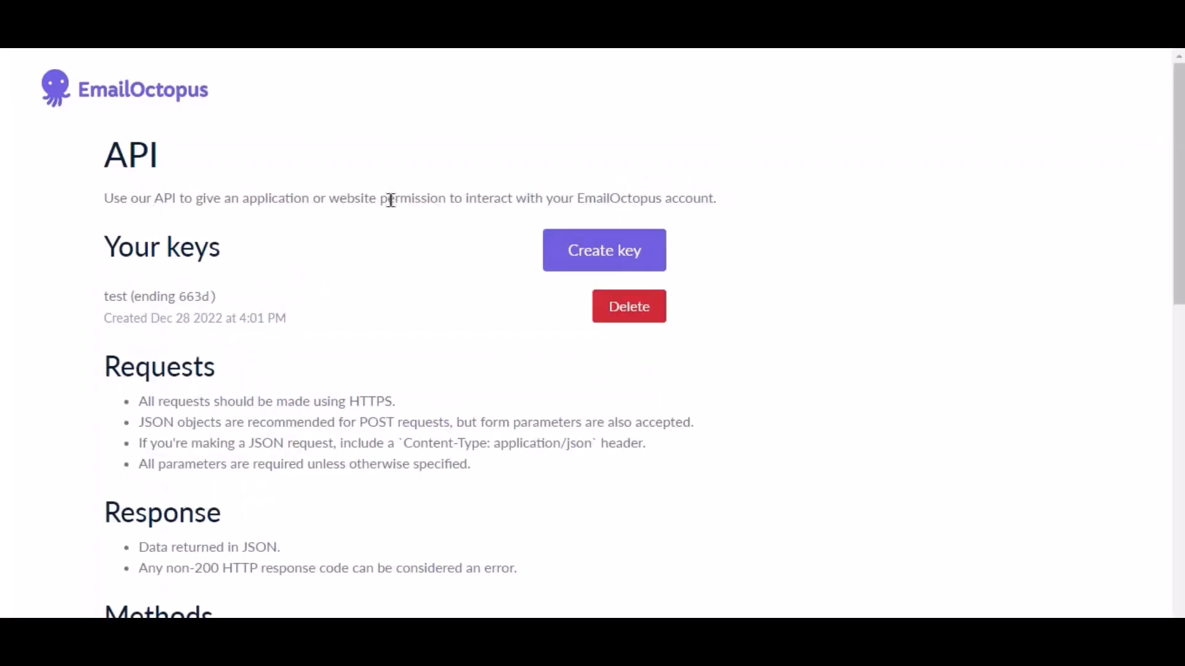
click(617, 252)
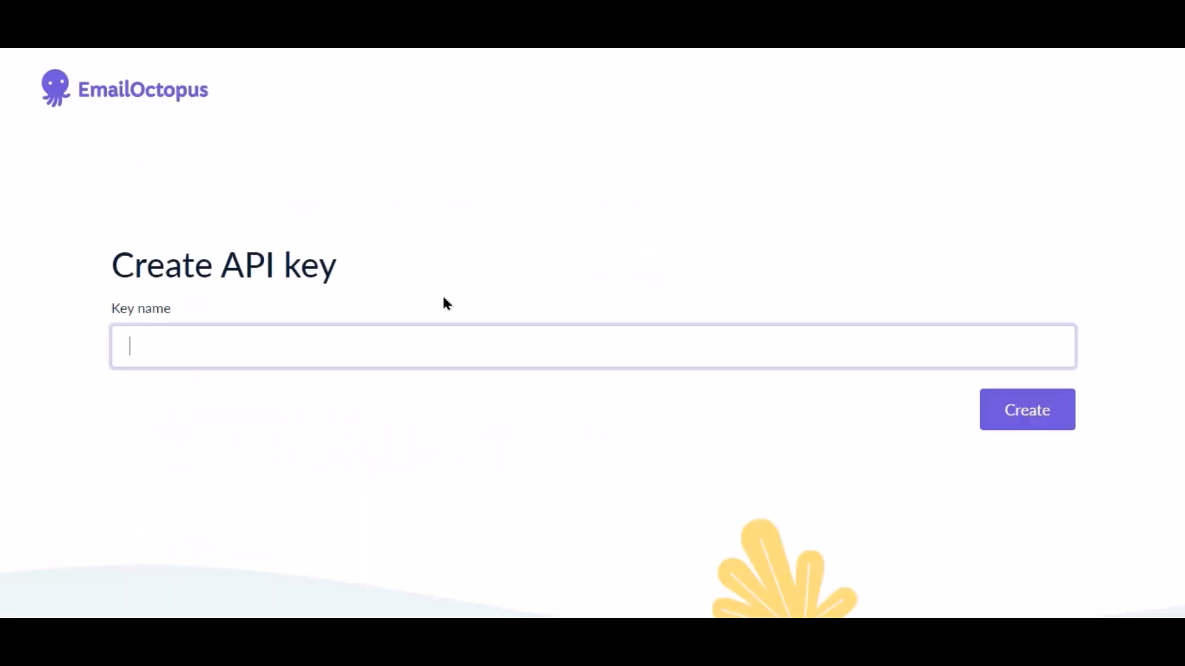
text(bit integration)
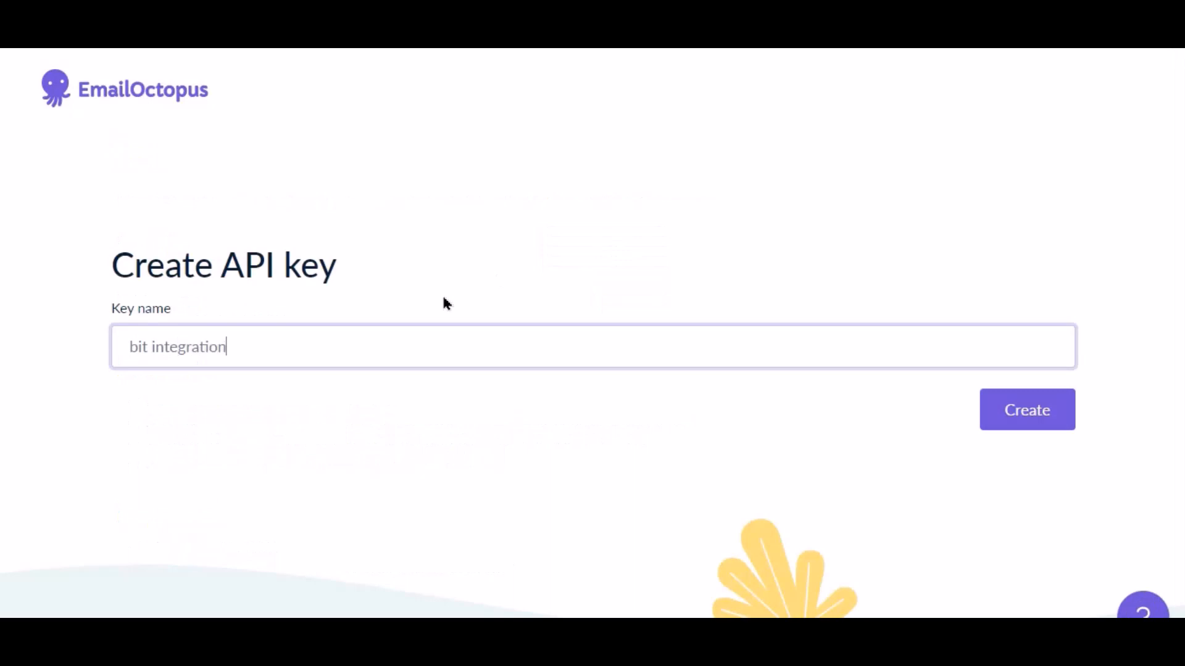
text(s)
click(987, 410)
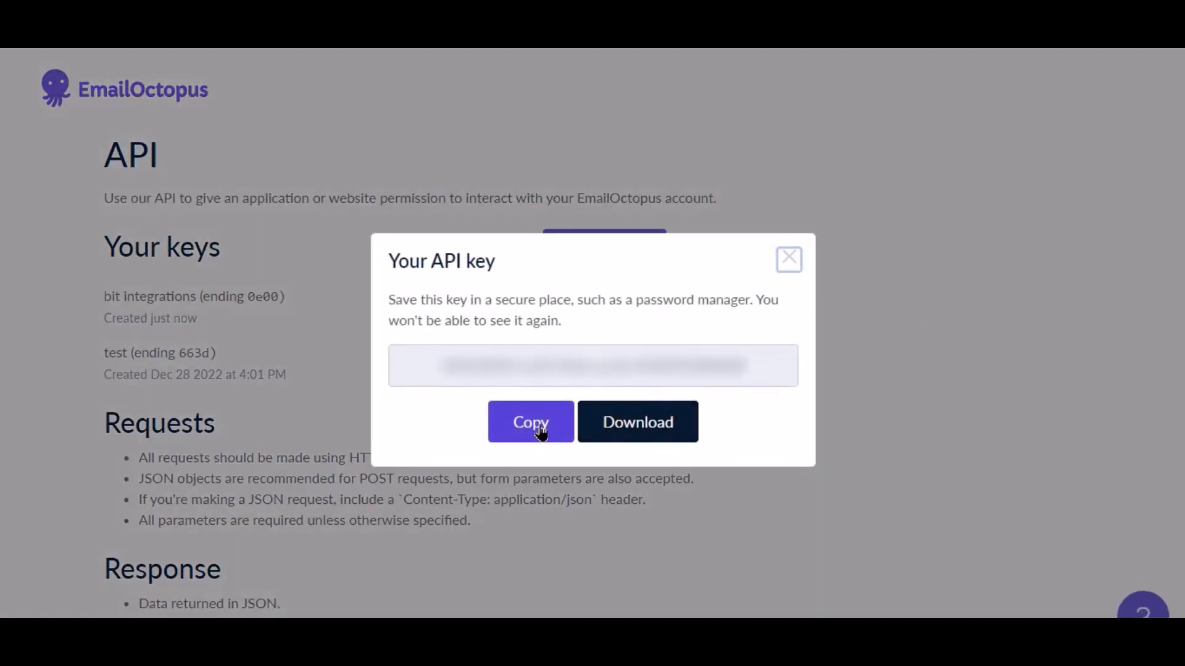
click(541, 430)
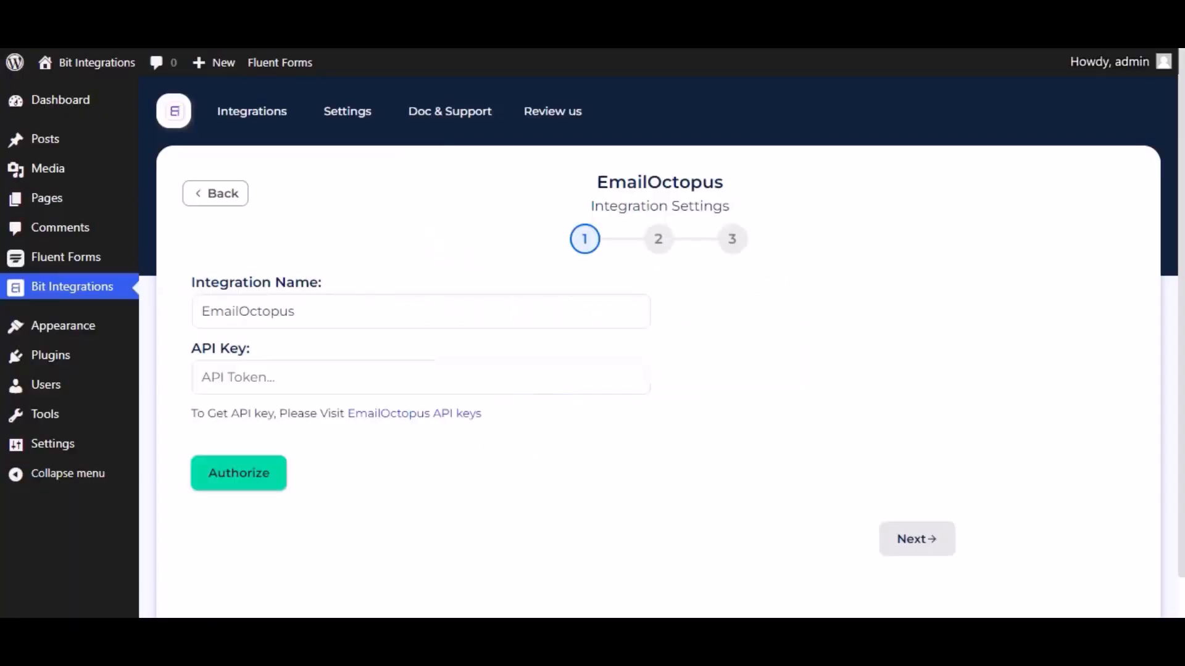
Step: Back in Bit Integrations, paste the API key for EmailOctopus, authorize the connection and continue to the list settings
click(401, 385)
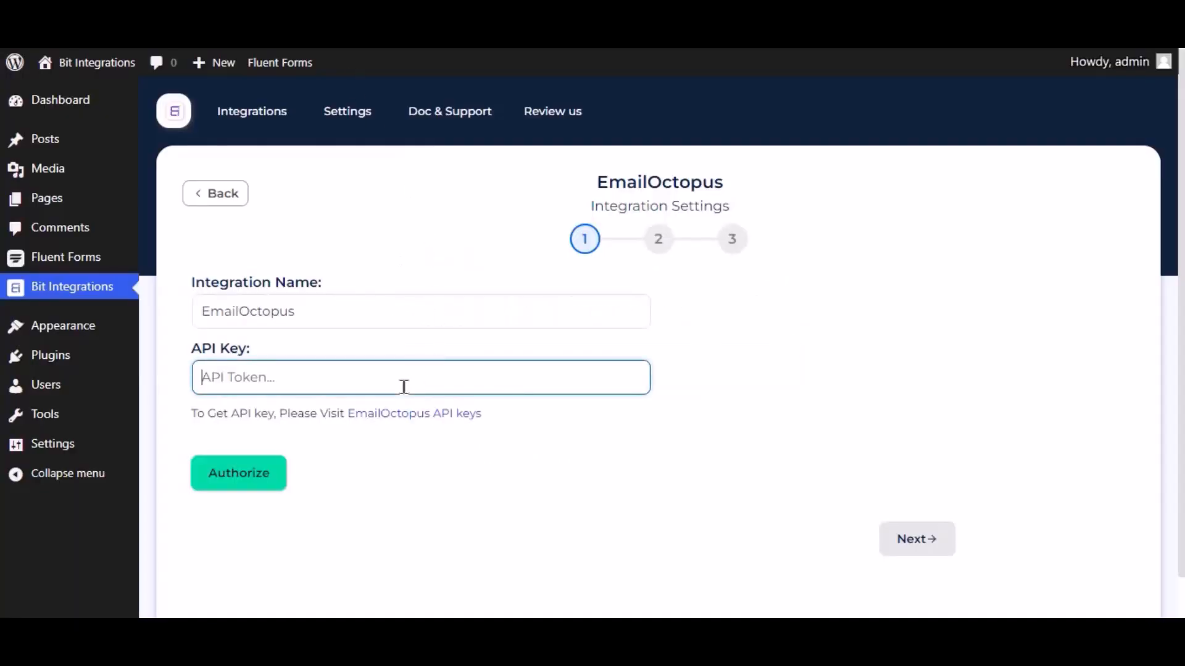
key(ctrl+v)
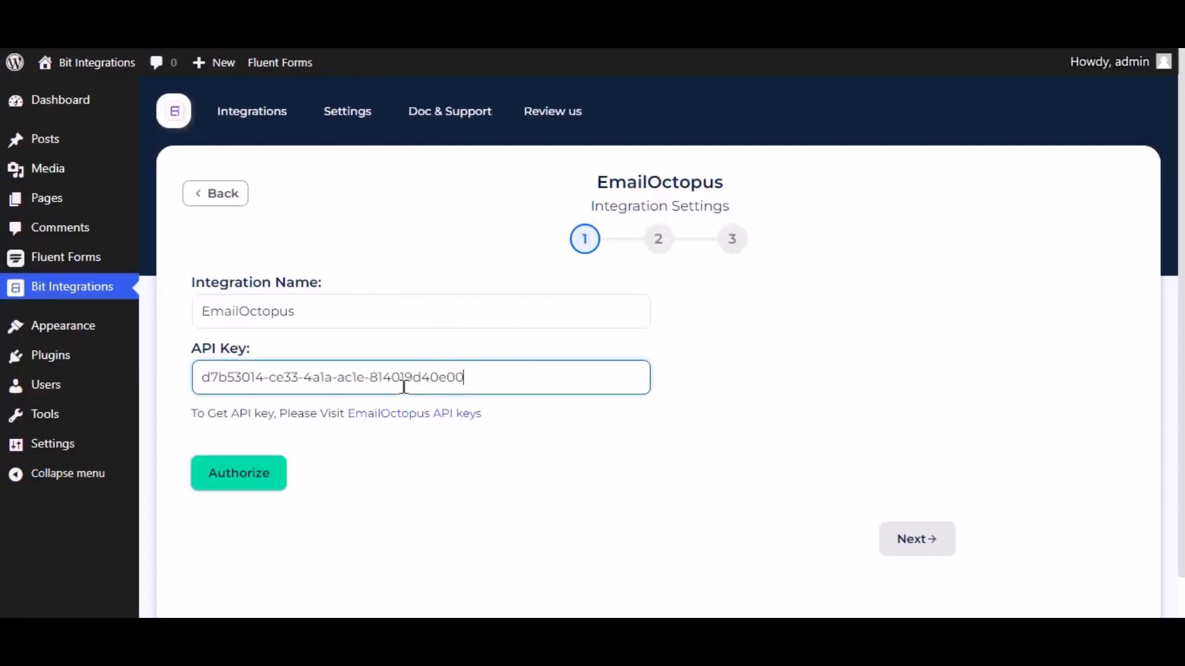
click(273, 480)
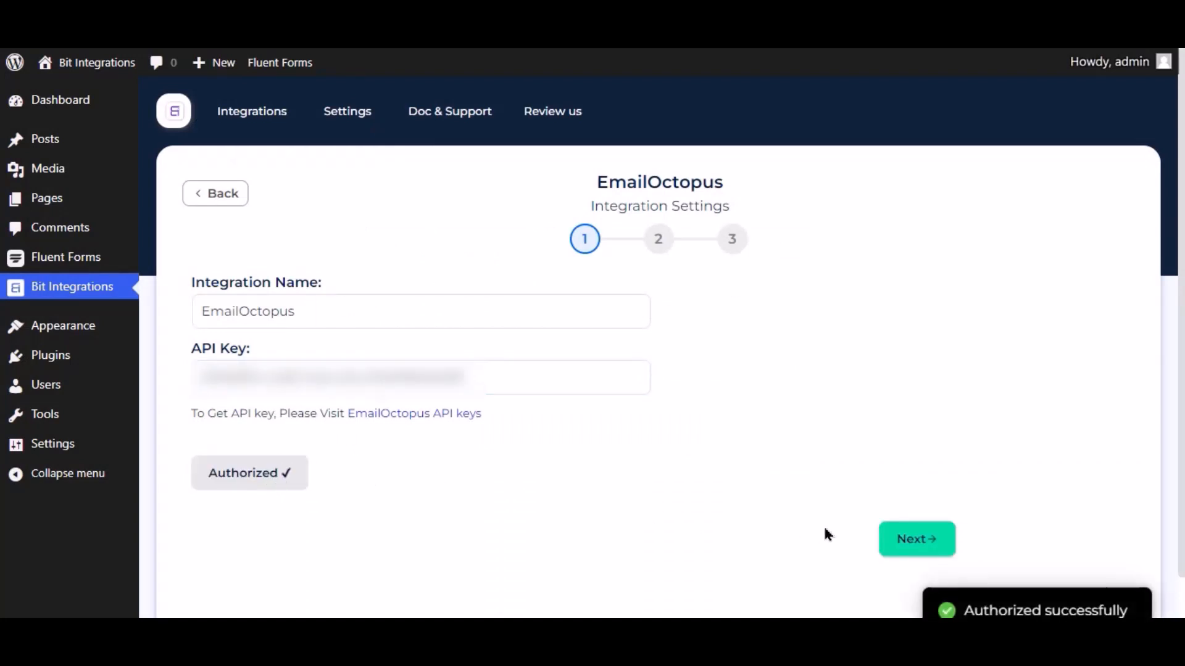
click(939, 536)
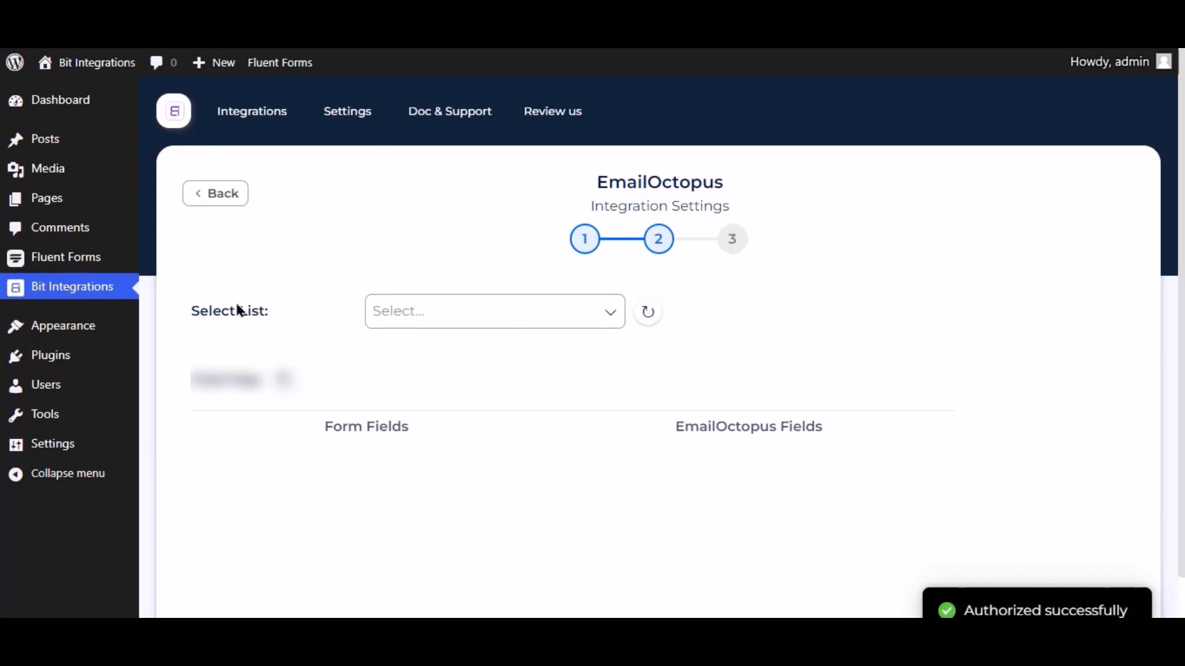
Step: Select the bit intigrations list and map the Email form field to EmailOctopus's Email address
click(449, 310)
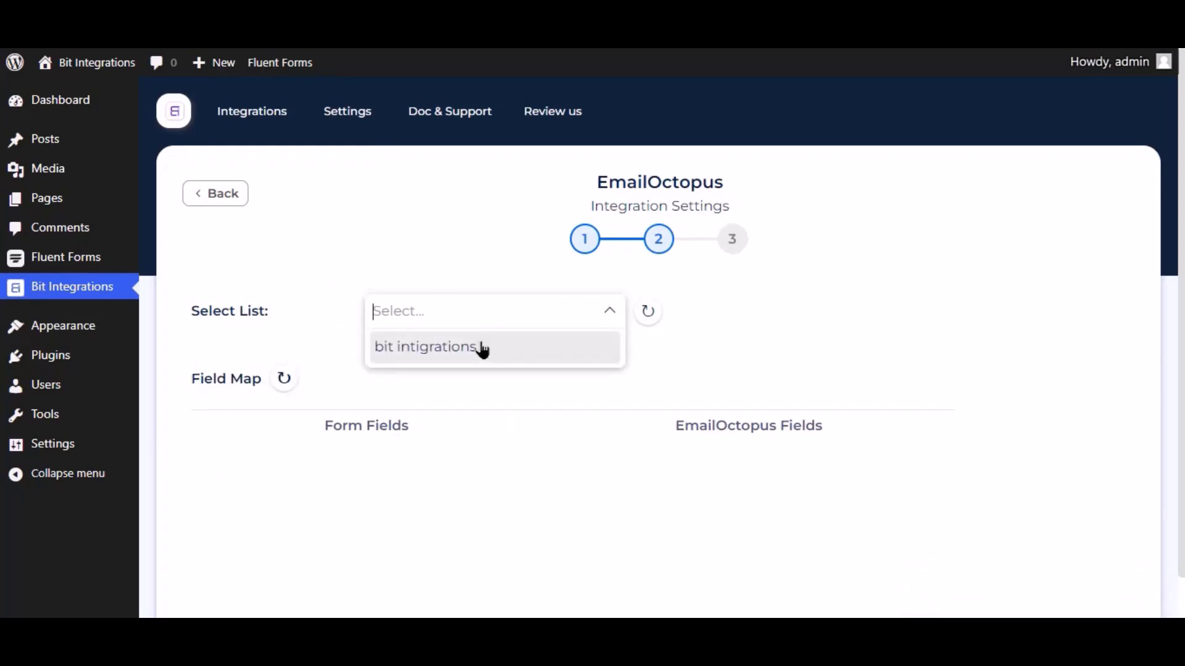
click(456, 350)
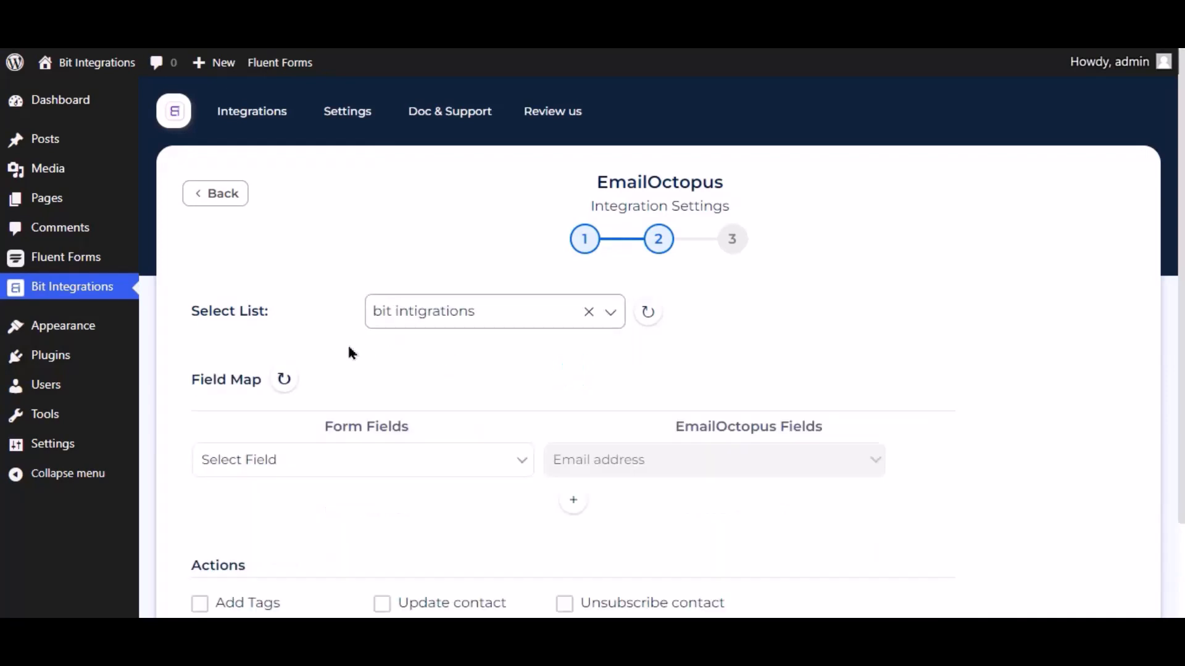
scroll(349, 350, down, 3)
scroll(580, 318, down, 1)
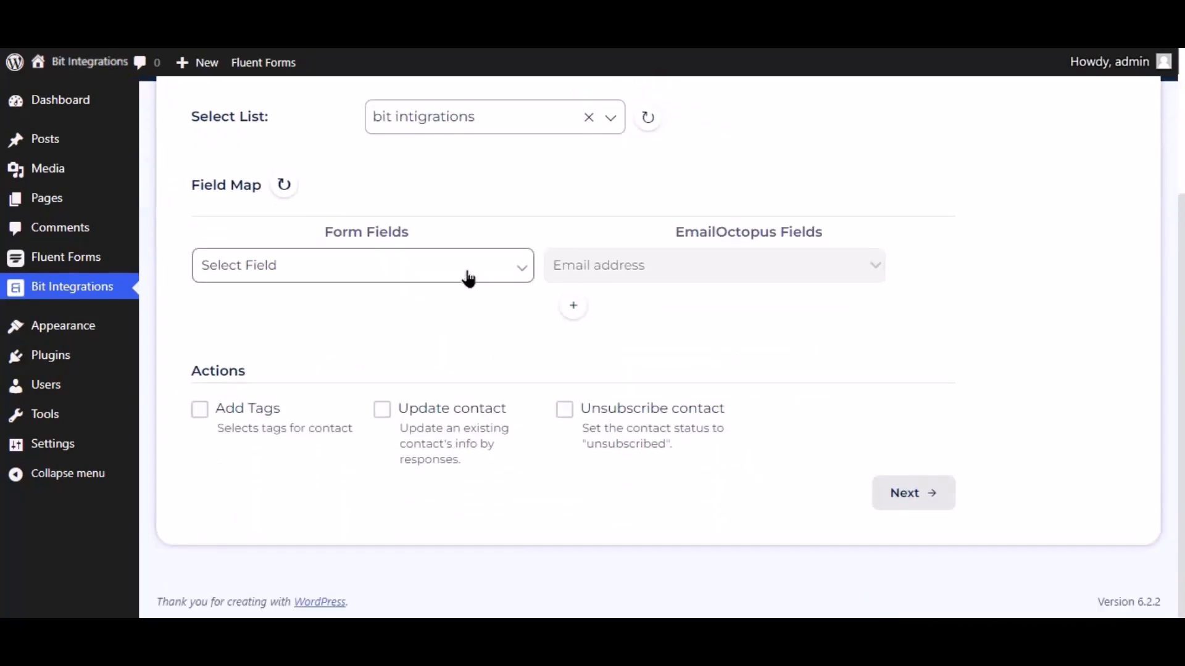
click(465, 273)
click(322, 329)
Step: Add a mapping of the Name form field to First name, then finish and save the integration
click(573, 307)
click(565, 321)
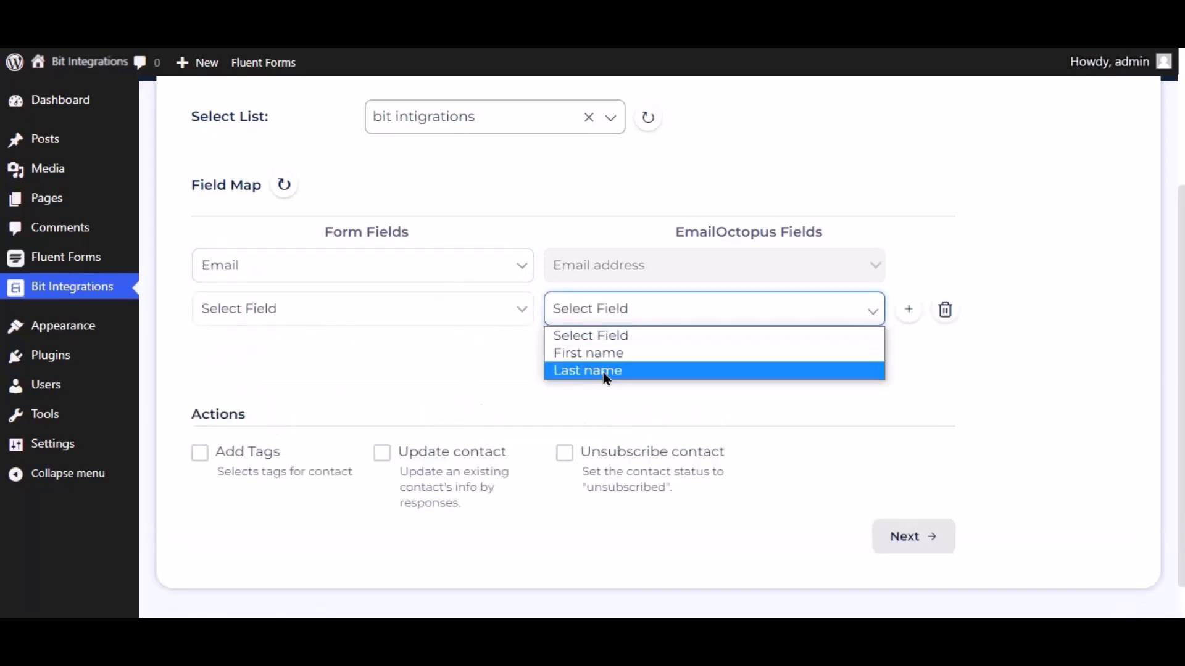
click(596, 353)
click(476, 312)
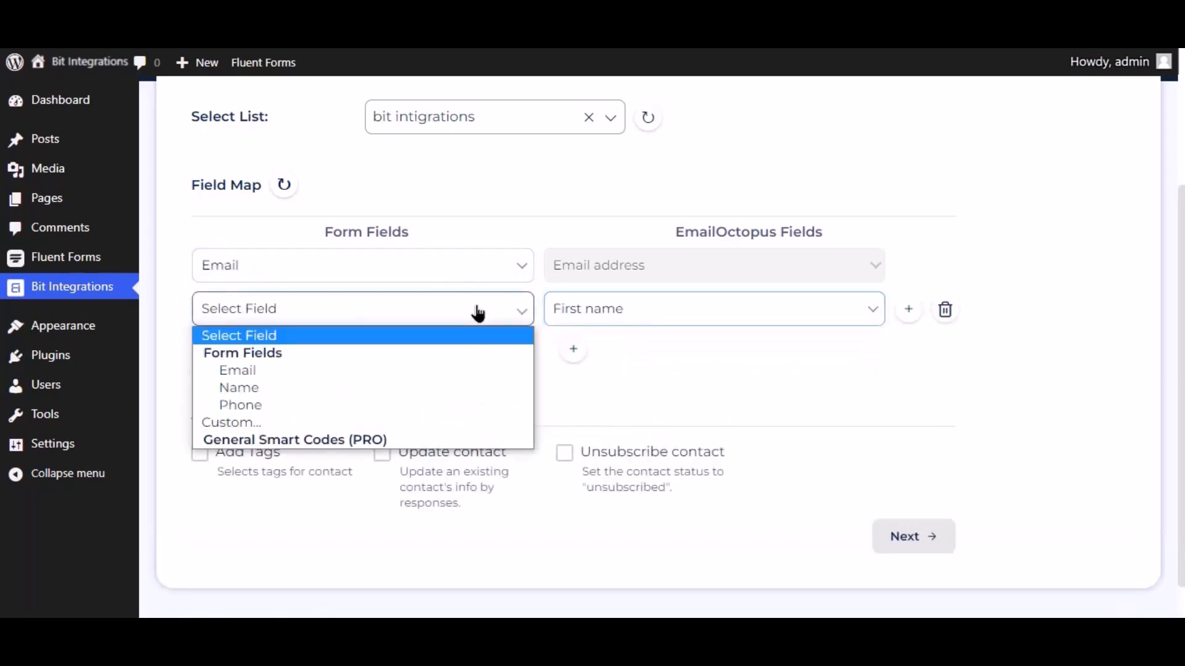
click(253, 393)
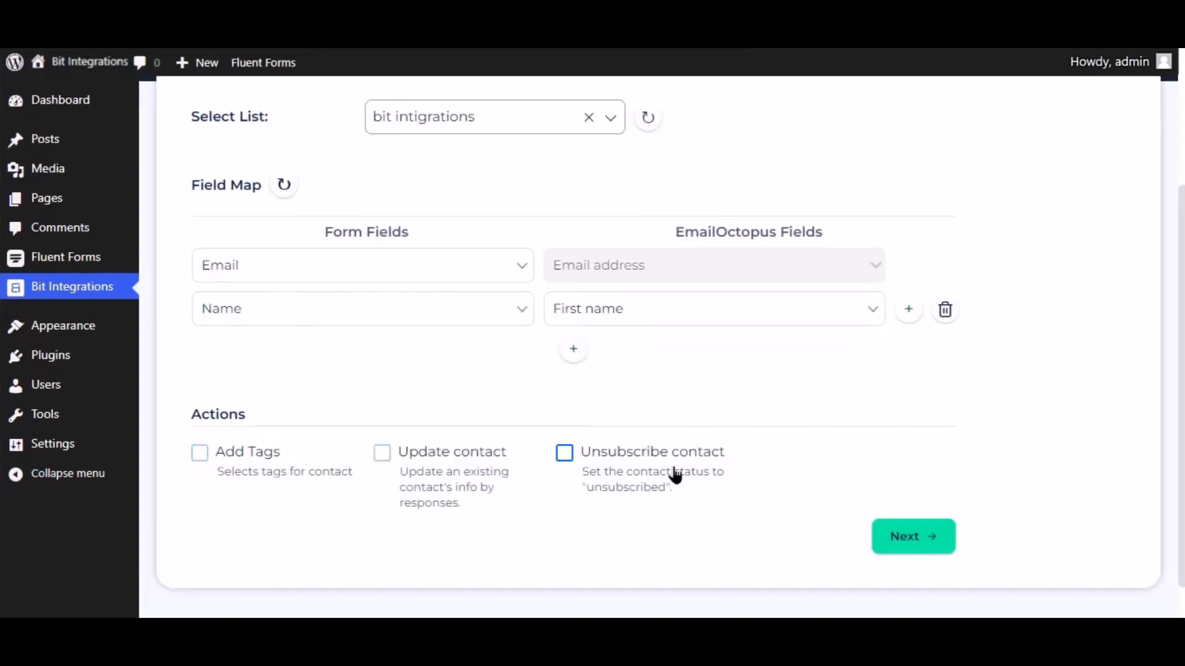
click(916, 539)
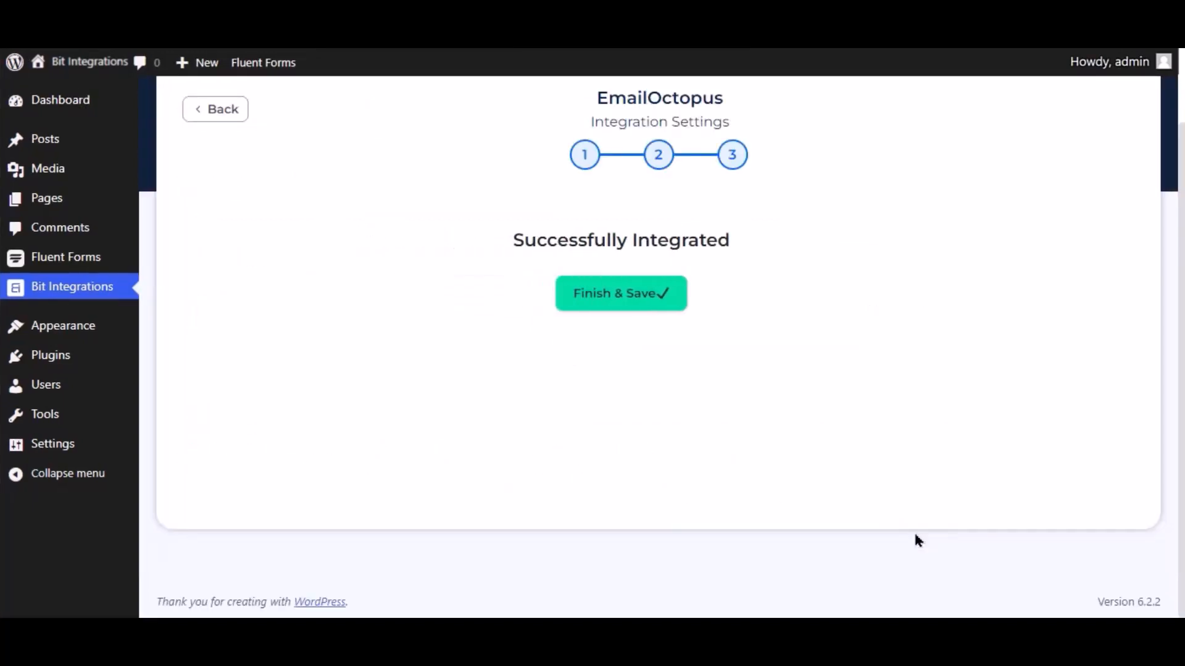
click(687, 300)
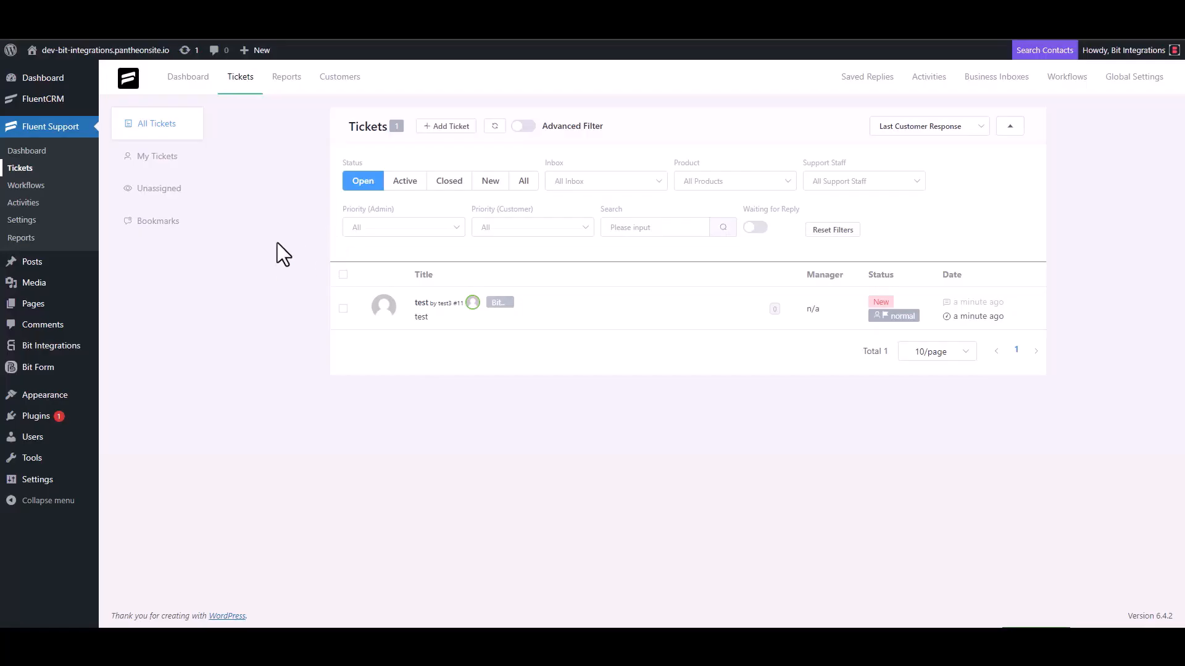
Step: Switch to Fluent Support, start a new ticket and search for an existing contact by the support e-mail address
click(445, 127)
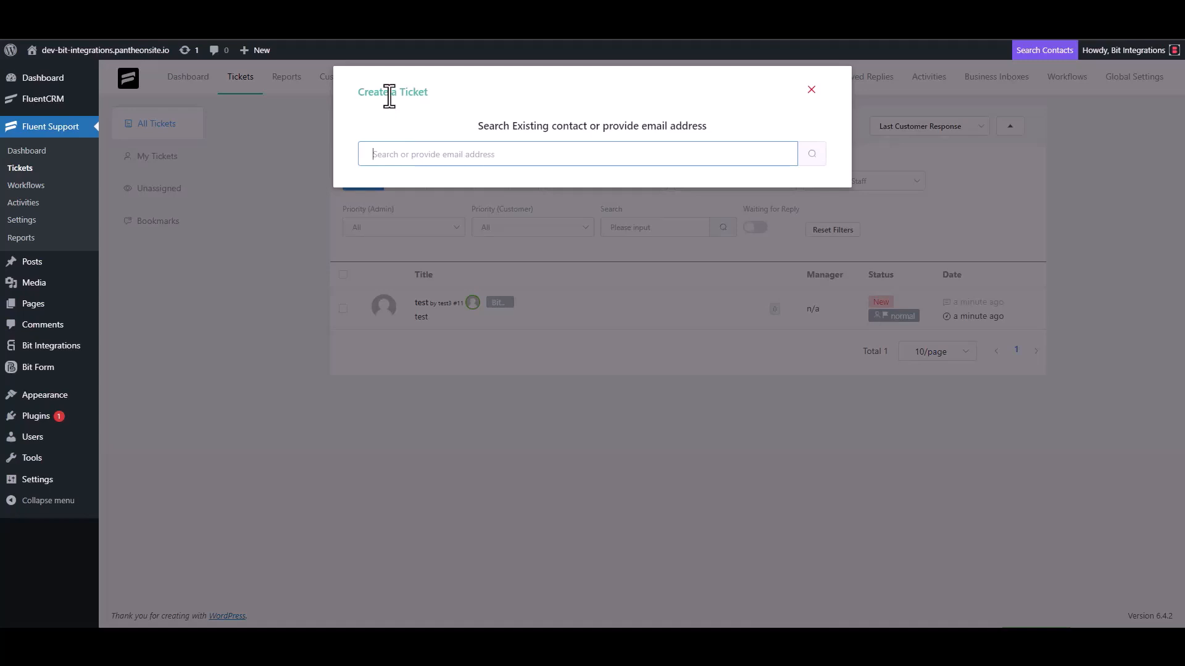
triple_click(434, 153)
click(475, 157)
click(803, 159)
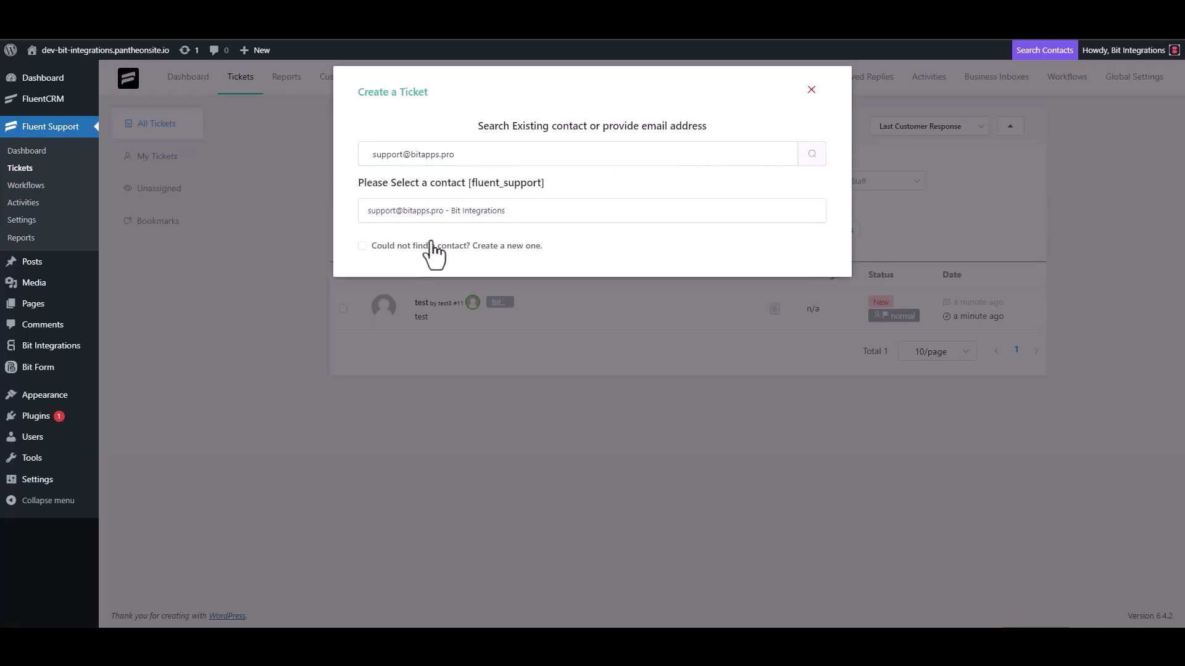
Step: Create a new contact for the ticket with first name Bit Integrations and the contact's e-mail, and continue to the ticket details
click(431, 242)
click(379, 243)
text(B)
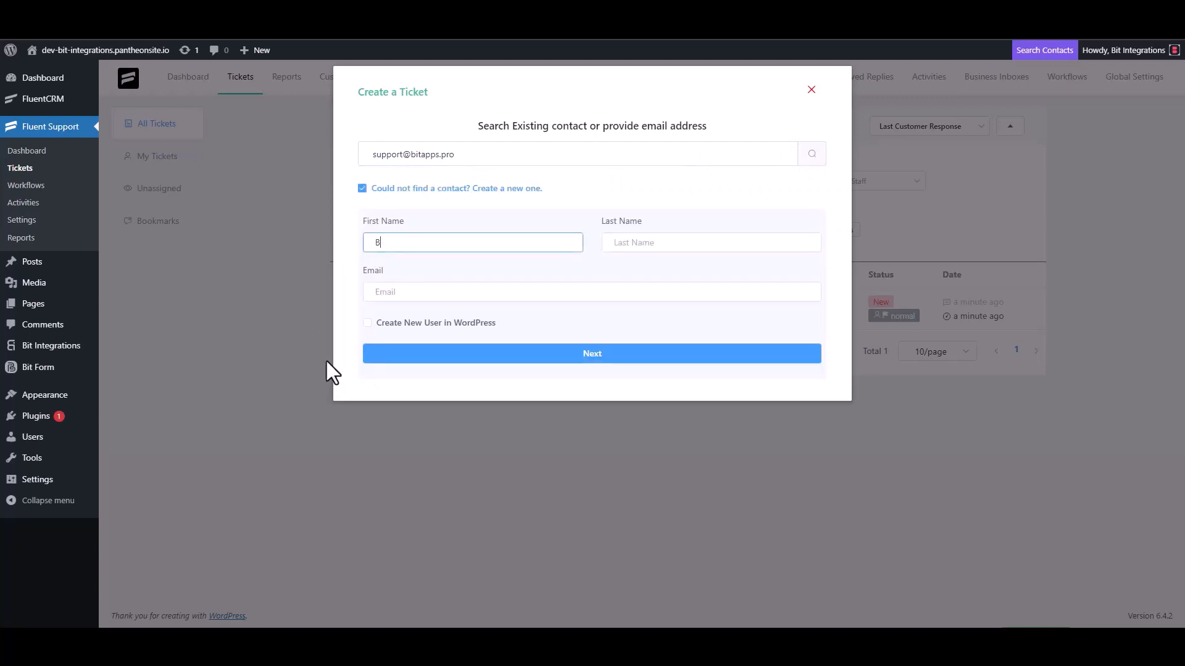
text(it Integrations)
click(418, 292)
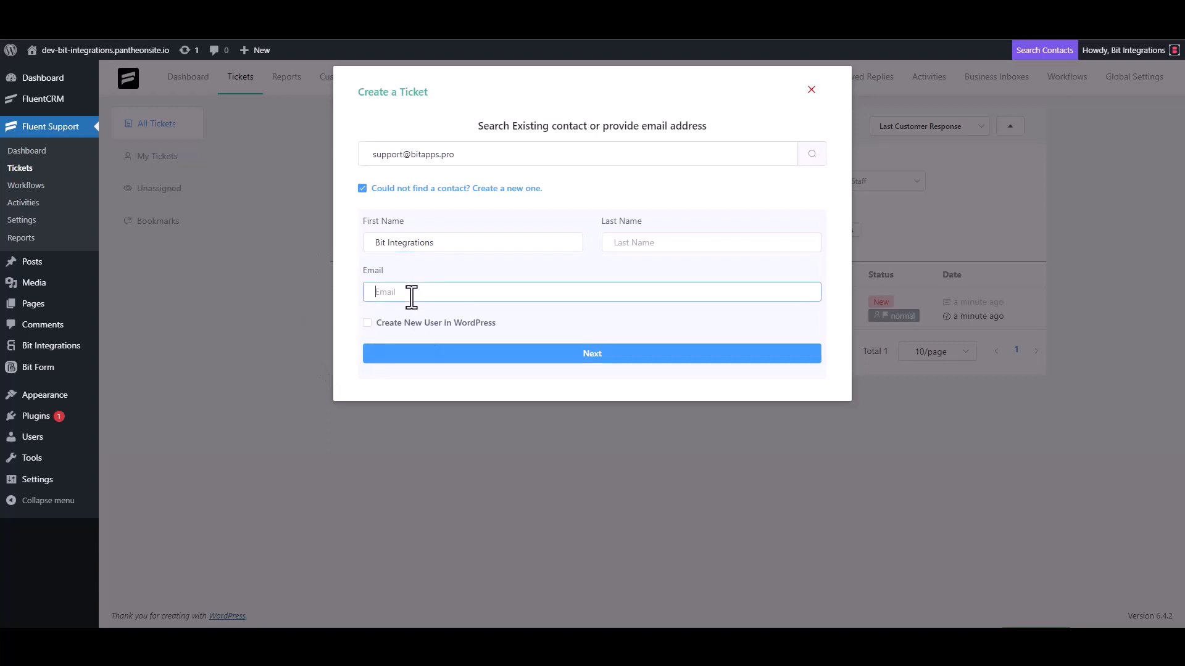
click(590, 363)
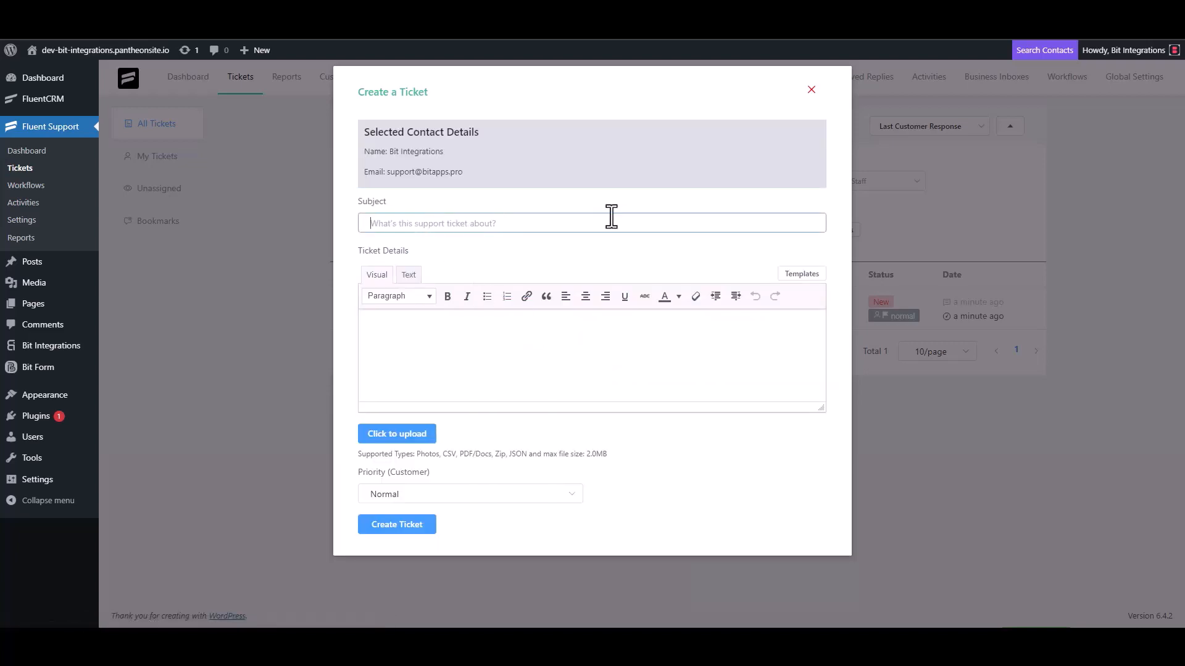
text(test)
click(410, 350)
text(t)
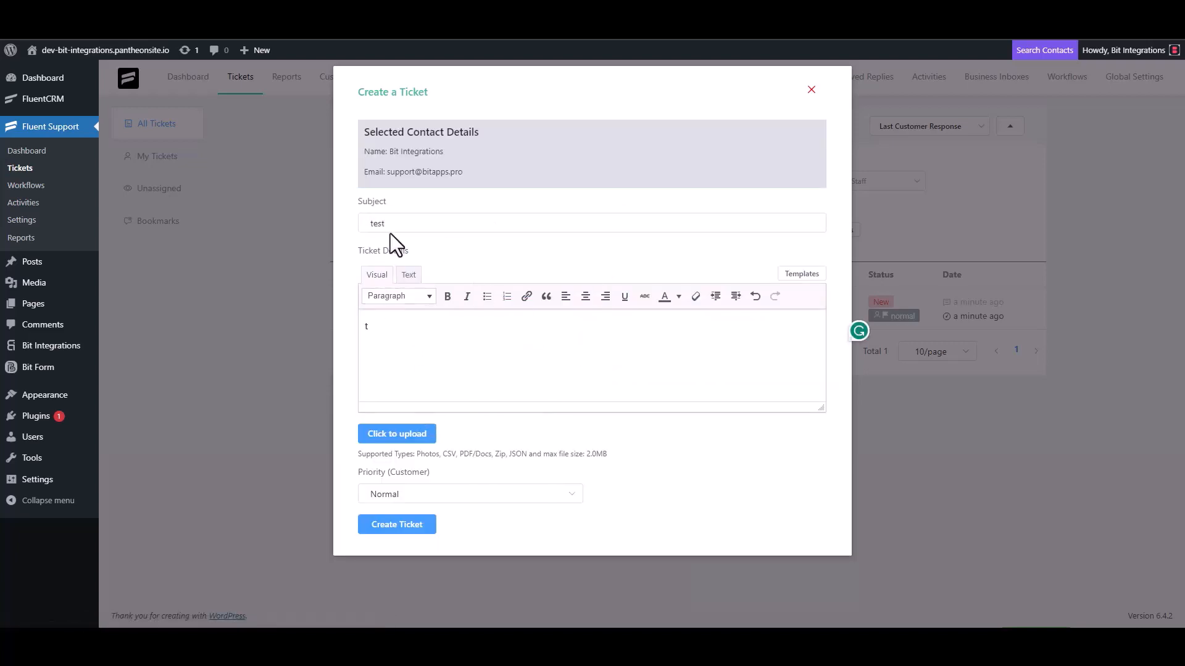
double_click(393, 224)
key(BackSpace)
click(394, 344)
key(BackSpace)
Step: Enter Bit Integrations as the ticket subject, copy the same text into the ticket details, and create the ticket
click(603, 221)
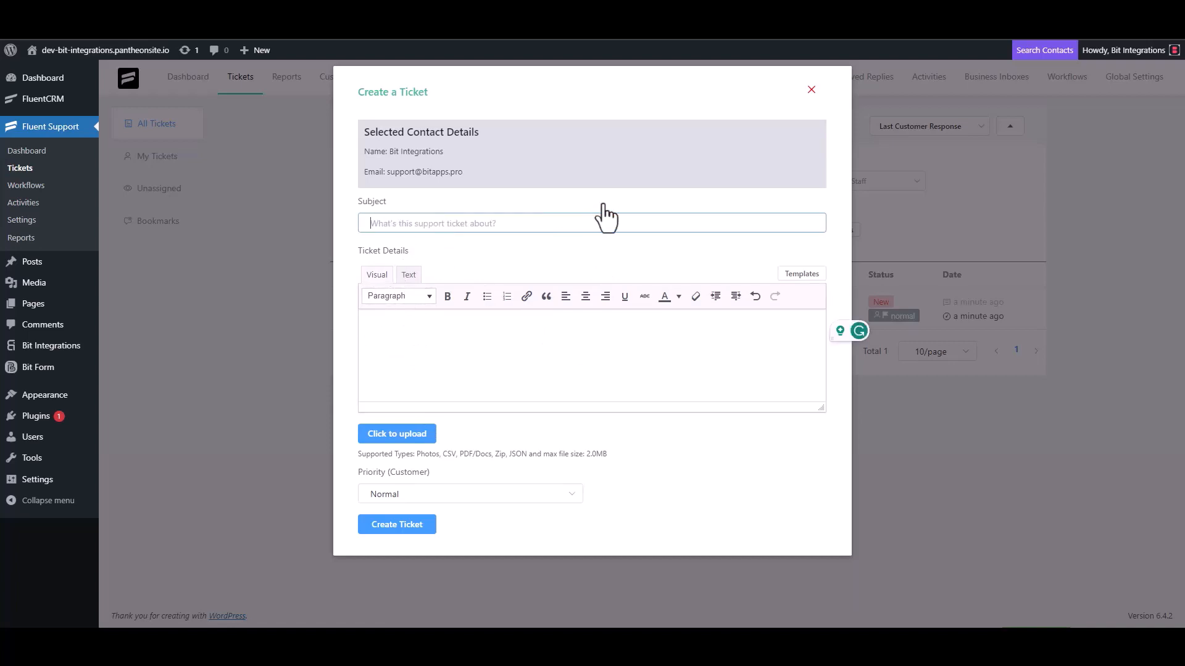
text(Bit Inte)
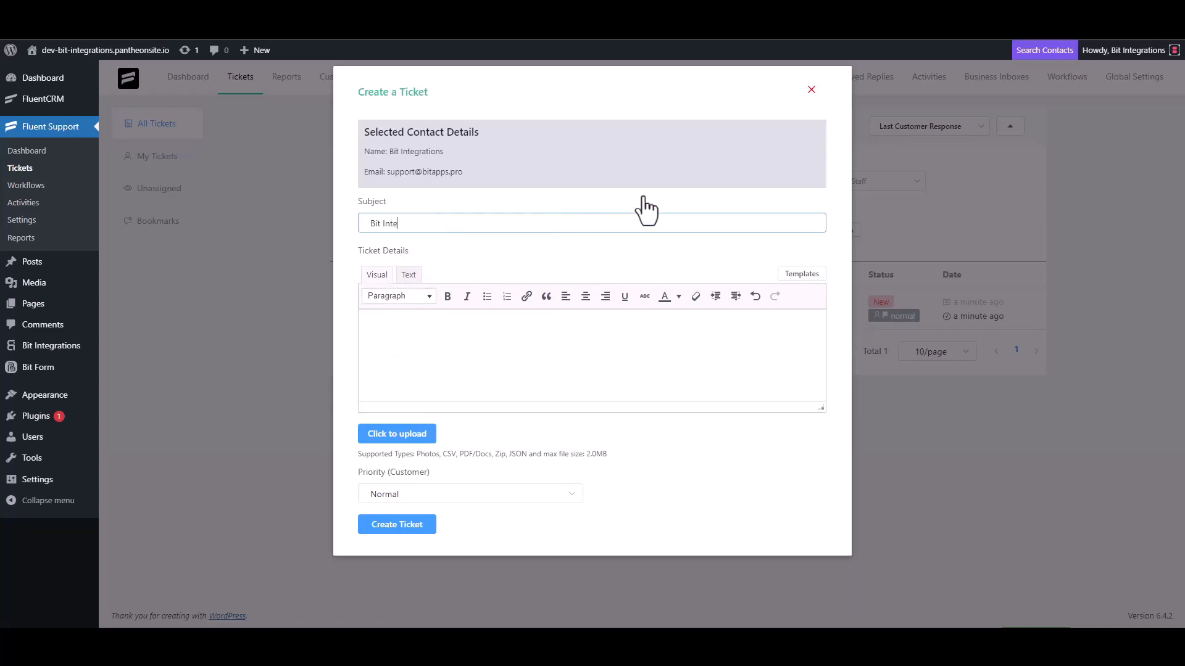
text(gra)
triple_click(450, 226)
key(ctrl+c)
click(423, 325)
key(ctrl+v)
click(424, 527)
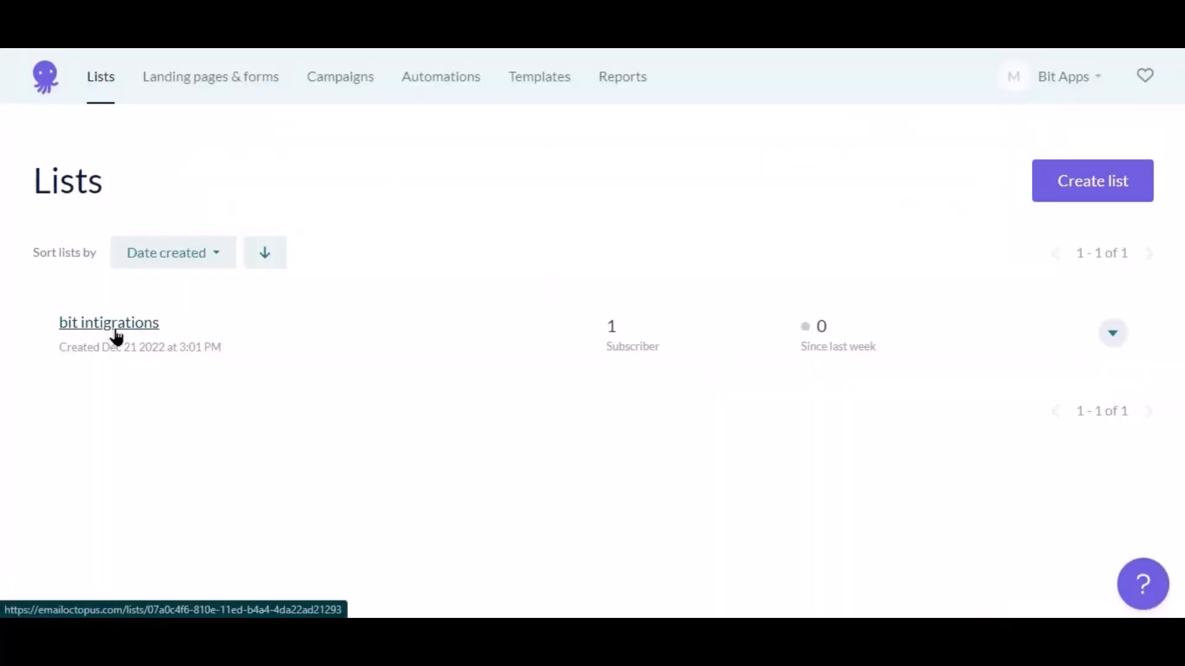
Step: Switch to EmailOctopus and open the bit intigrations list to check its contacts
click(116, 336)
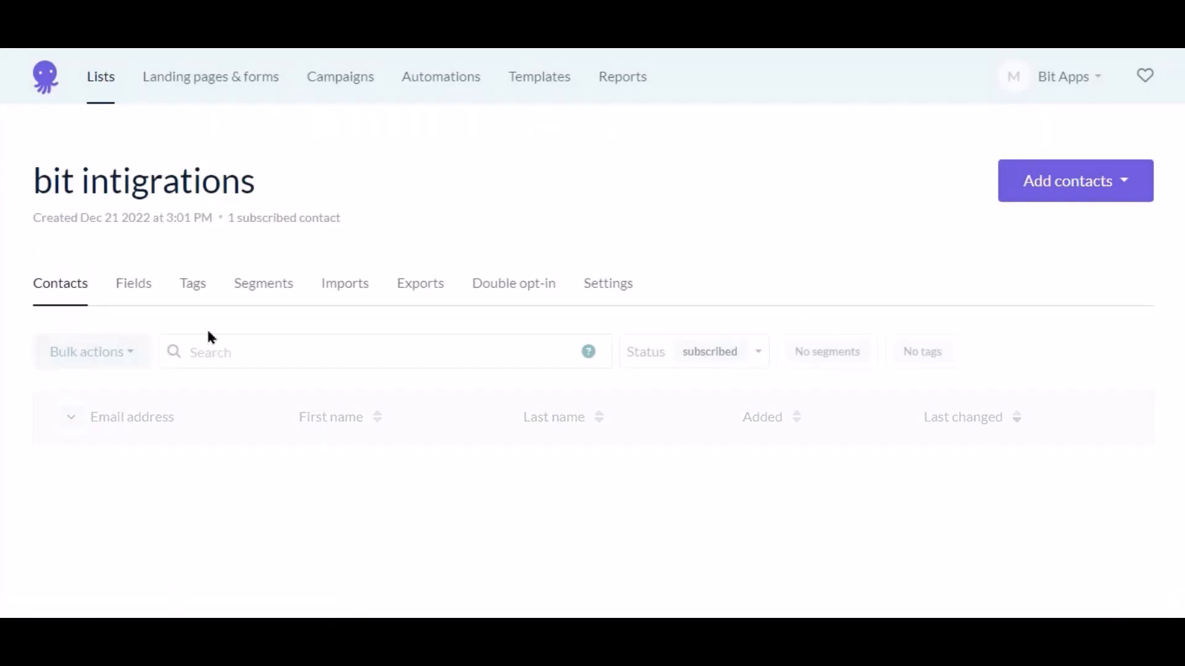